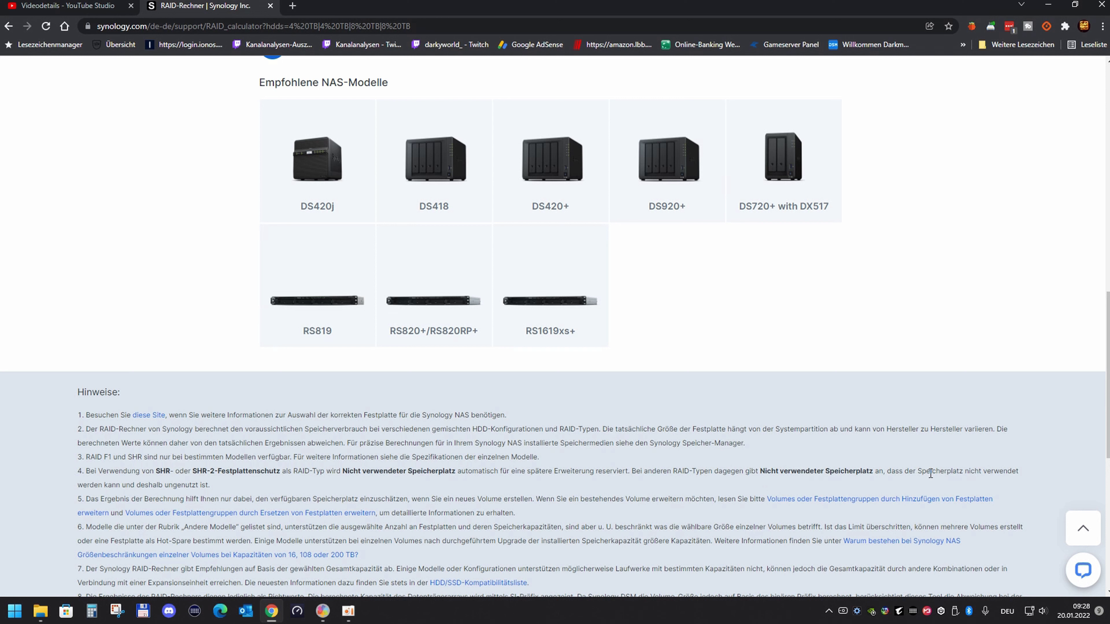
# Replace the two 4 TB drives in the RAID calculator so that its bays hold four 8 TB drives.
pyautogui.scroll(-2, 929, 473)
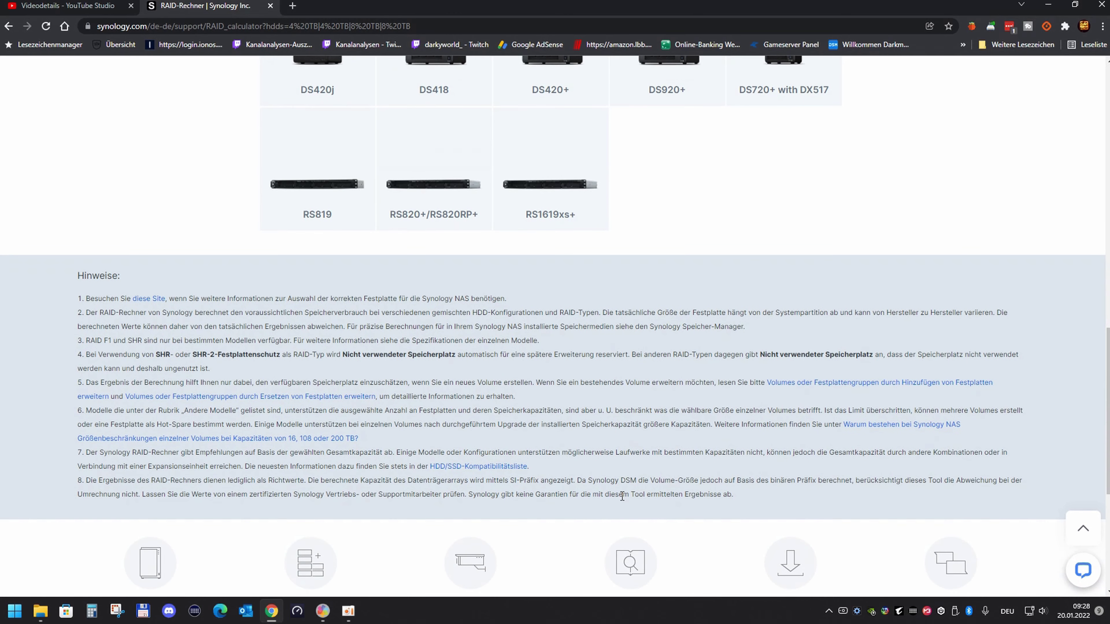
pyautogui.scroll(4, 498, 454)
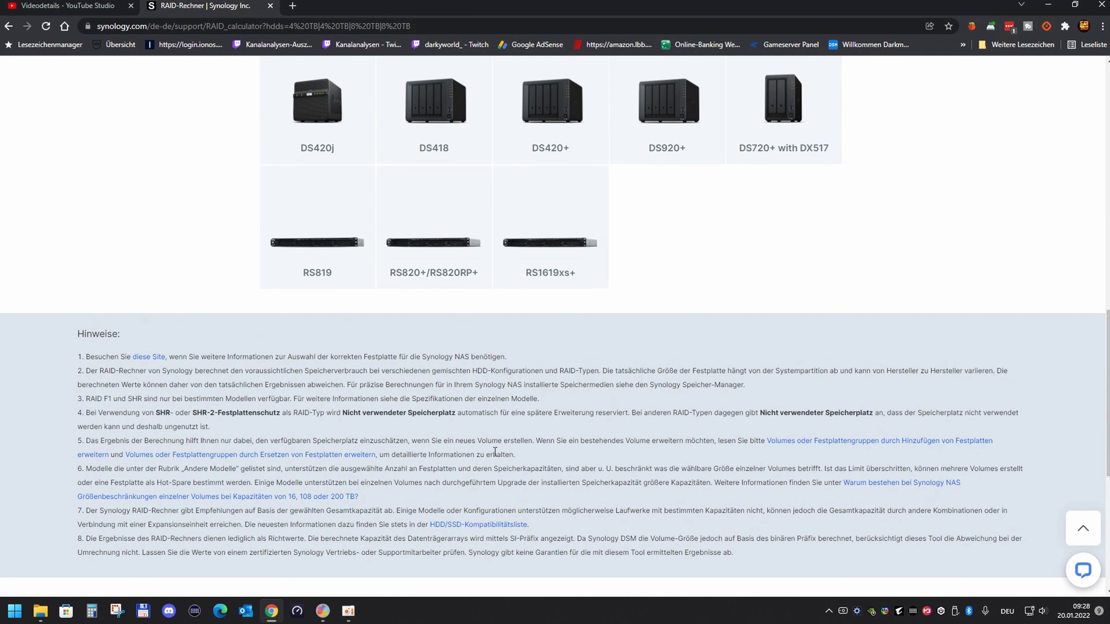
pyautogui.scroll(4, 498, 459)
pyautogui.scroll(7, 595, 370)
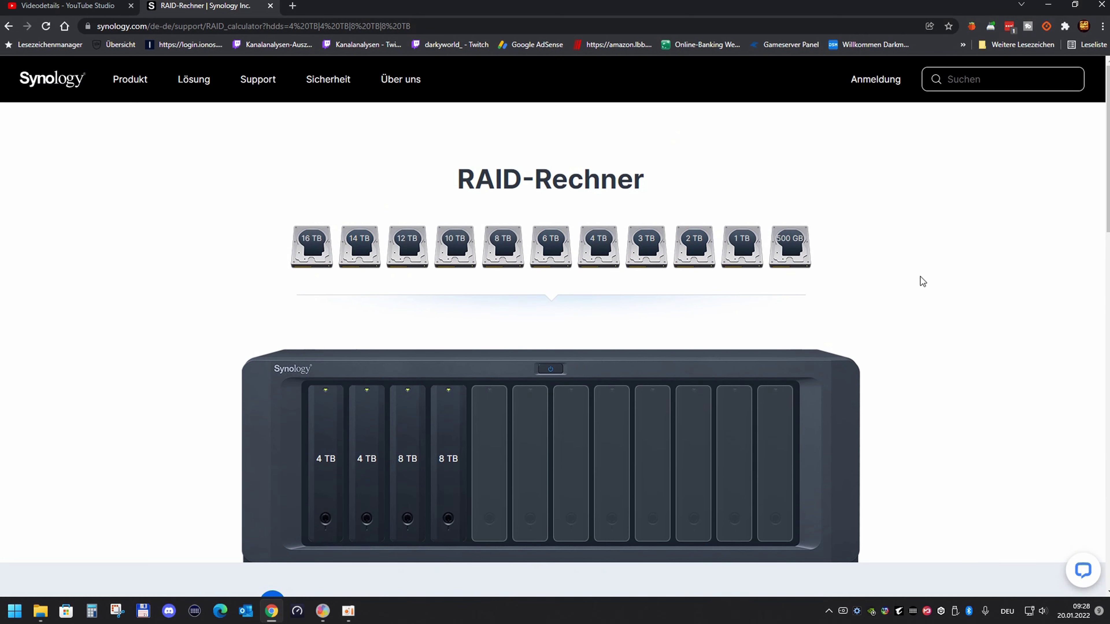
pyautogui.click(355, 477)
pyautogui.click(325, 459)
pyautogui.scroll(-3, 350, 437)
pyautogui.click(503, 98)
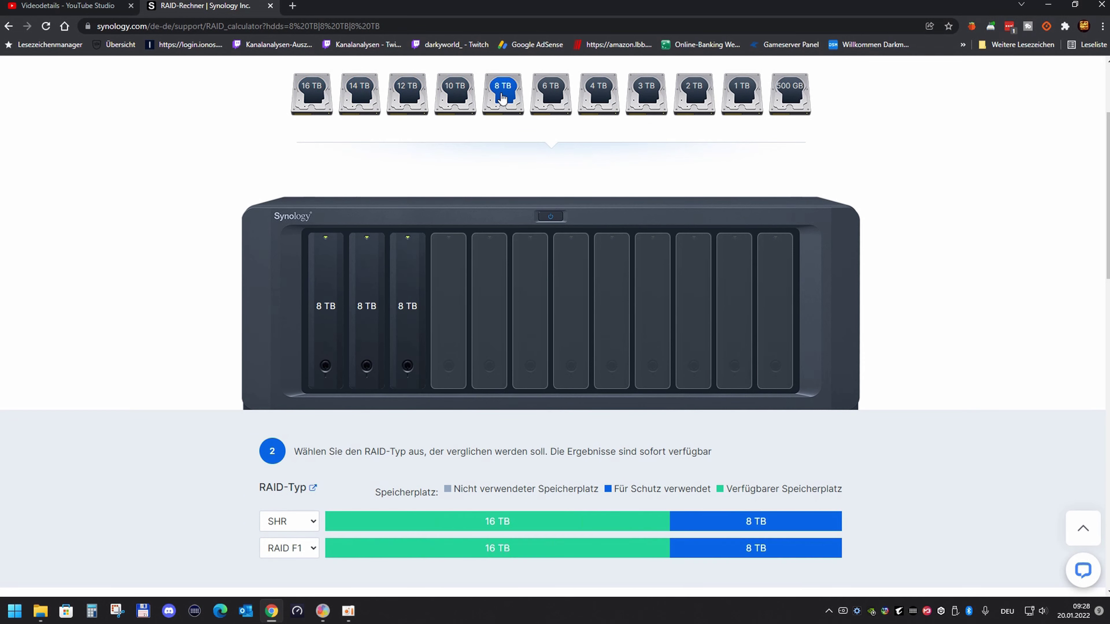
pyautogui.click(503, 97)
pyautogui.scroll(-3, 844, 279)
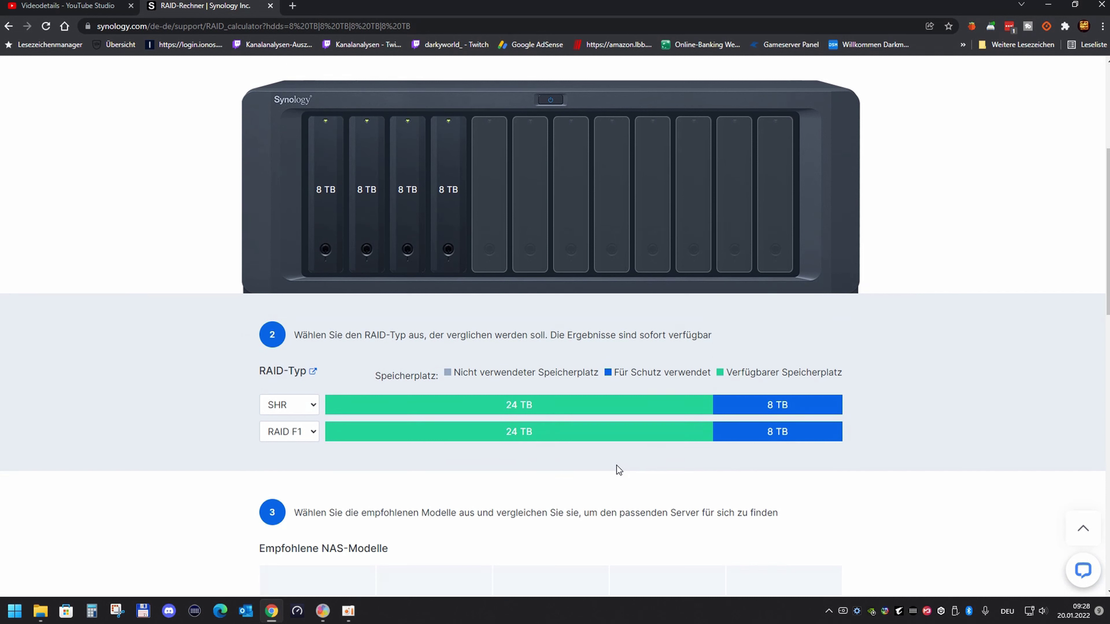
# Compare SHR in turn with SHR-2, RAID 5, RAID 6 and RAID 10 for the four 8 TB drives.
pyautogui.click(308, 436)
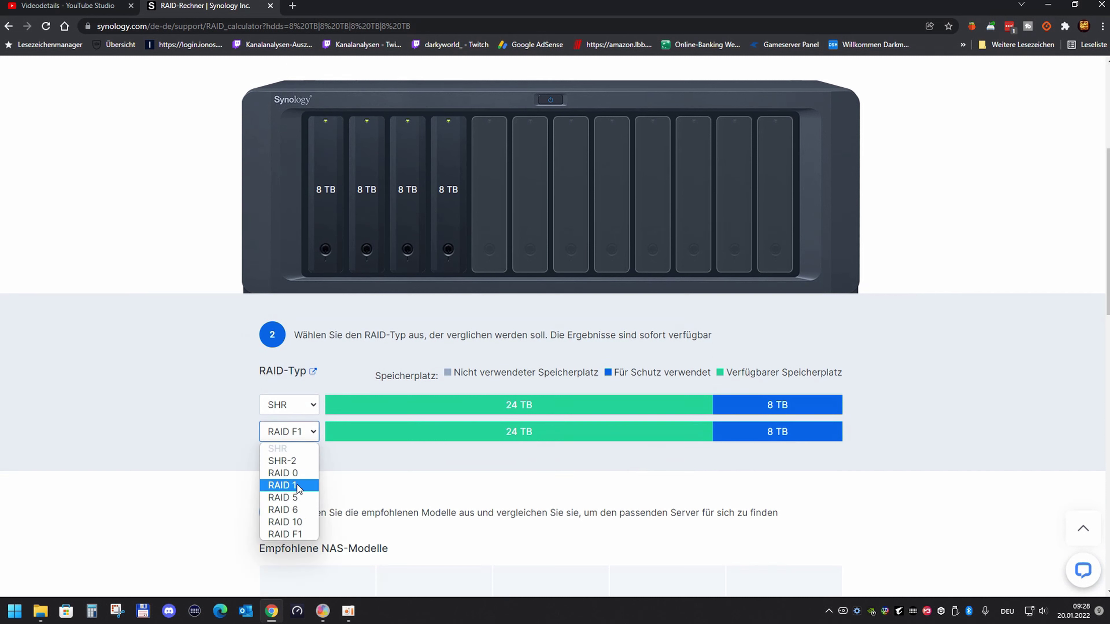
pyautogui.click(293, 461)
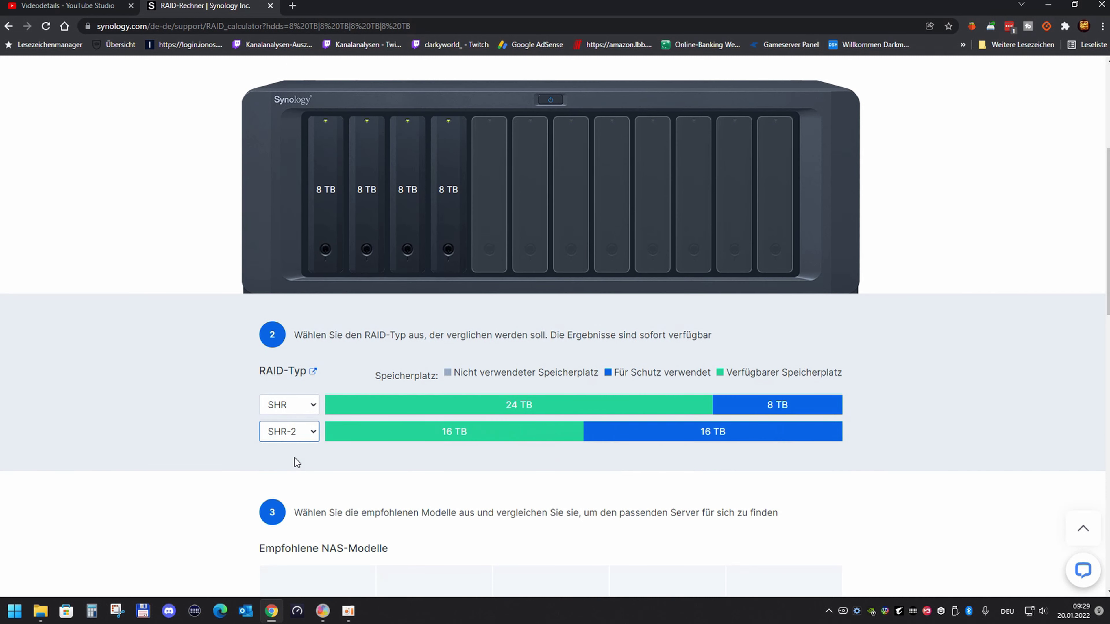
pyautogui.click(289, 432)
pyautogui.click(283, 464)
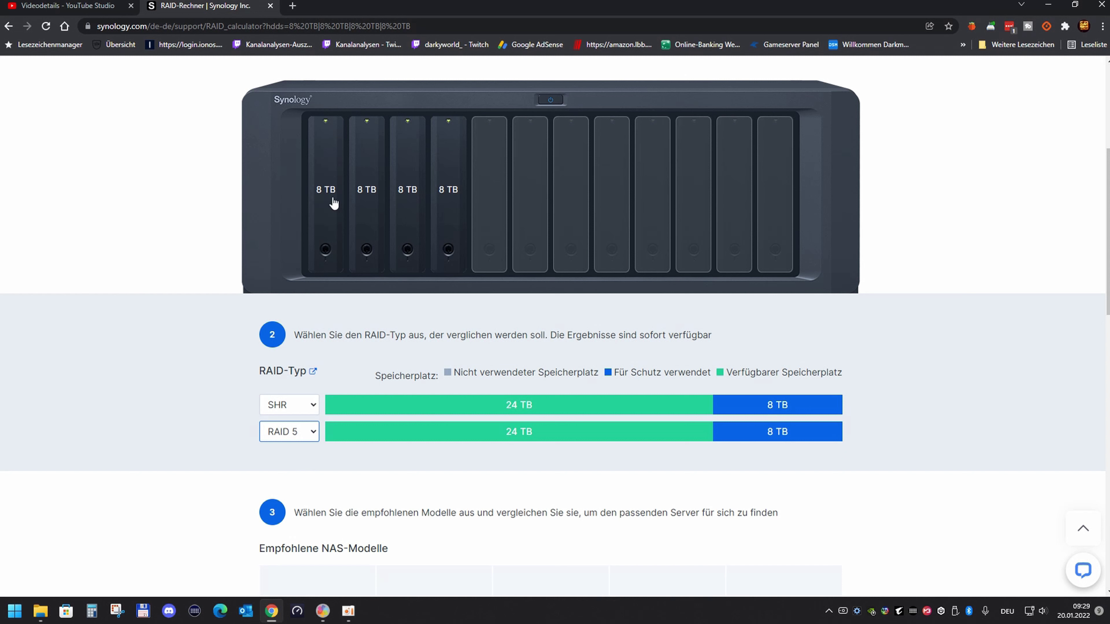
pyautogui.click(313, 437)
pyautogui.click(302, 509)
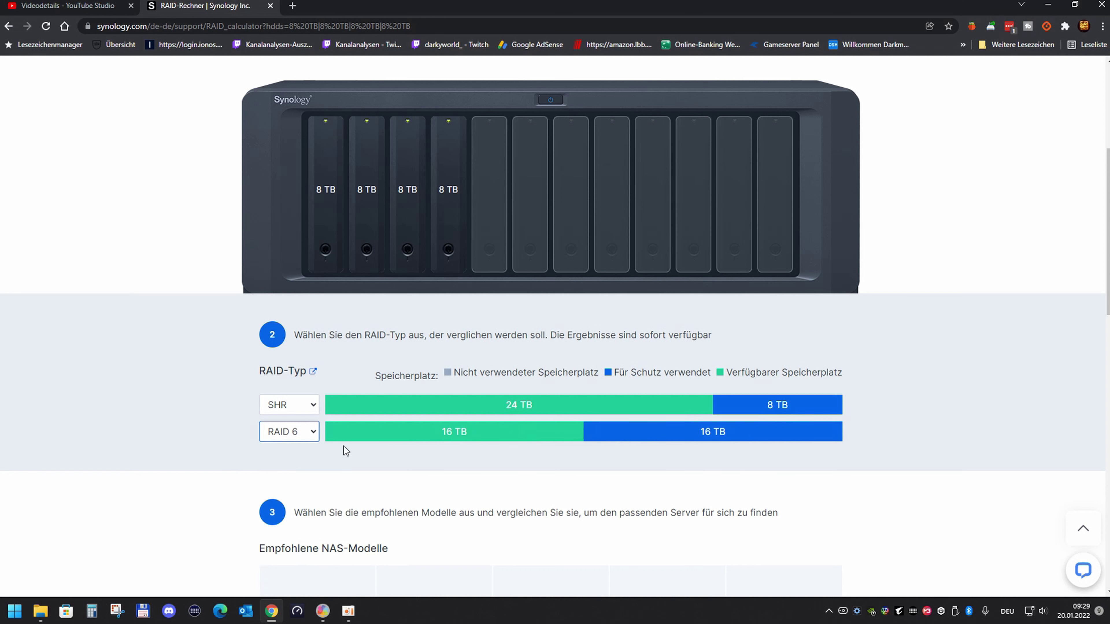
pyautogui.click(305, 432)
pyautogui.click(292, 521)
# Set the first compared RAID type to SHR-2 and the second to RAID 5.
pyautogui.scroll(3, 452, 525)
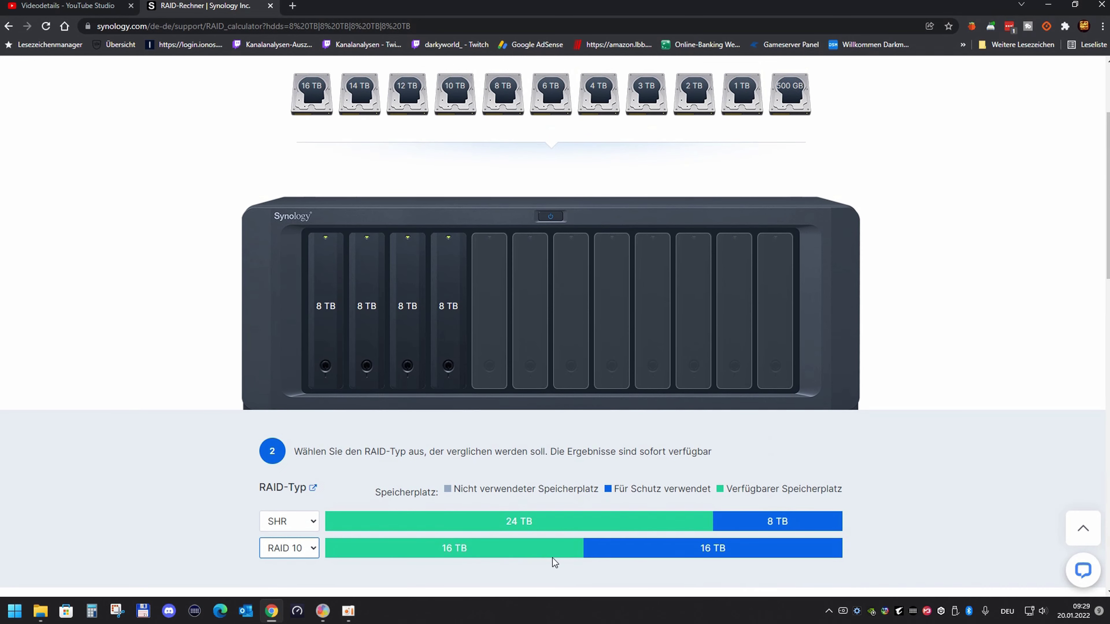
pyautogui.click(309, 520)
pyautogui.click(281, 430)
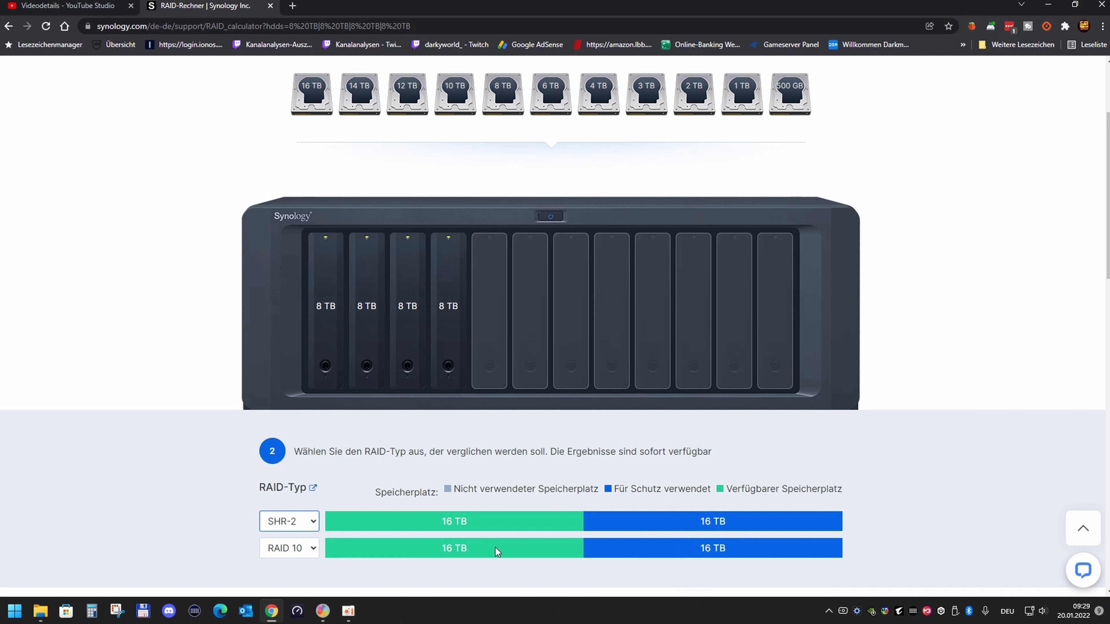
pyautogui.click(313, 552)
pyautogui.click(297, 494)
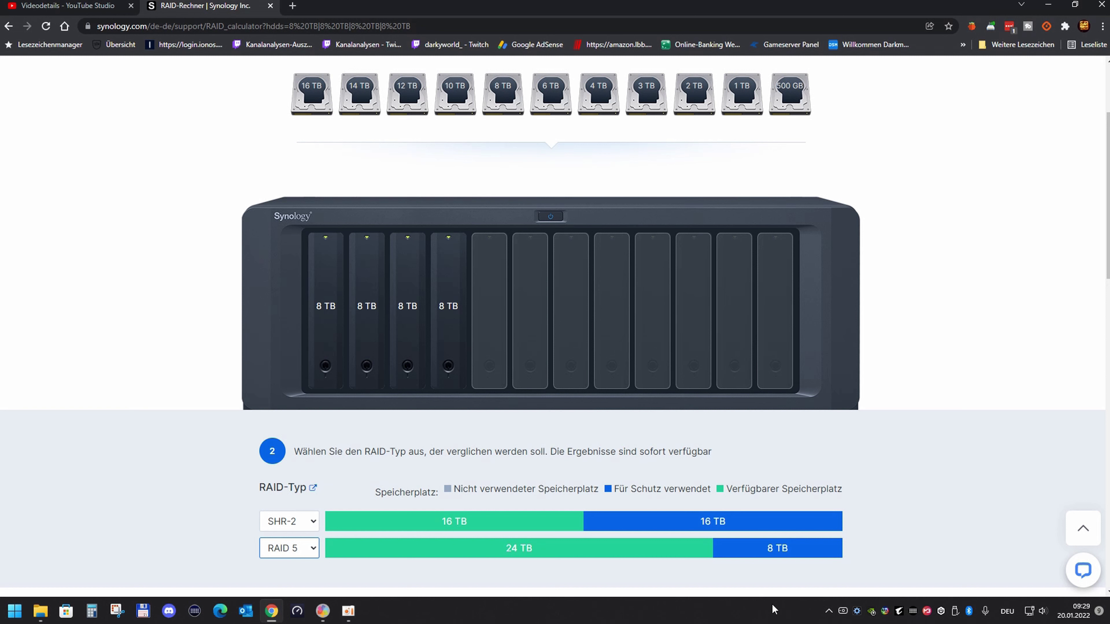
pyautogui.scroll(2, 746, 433)
pyautogui.scroll(-3, 746, 437)
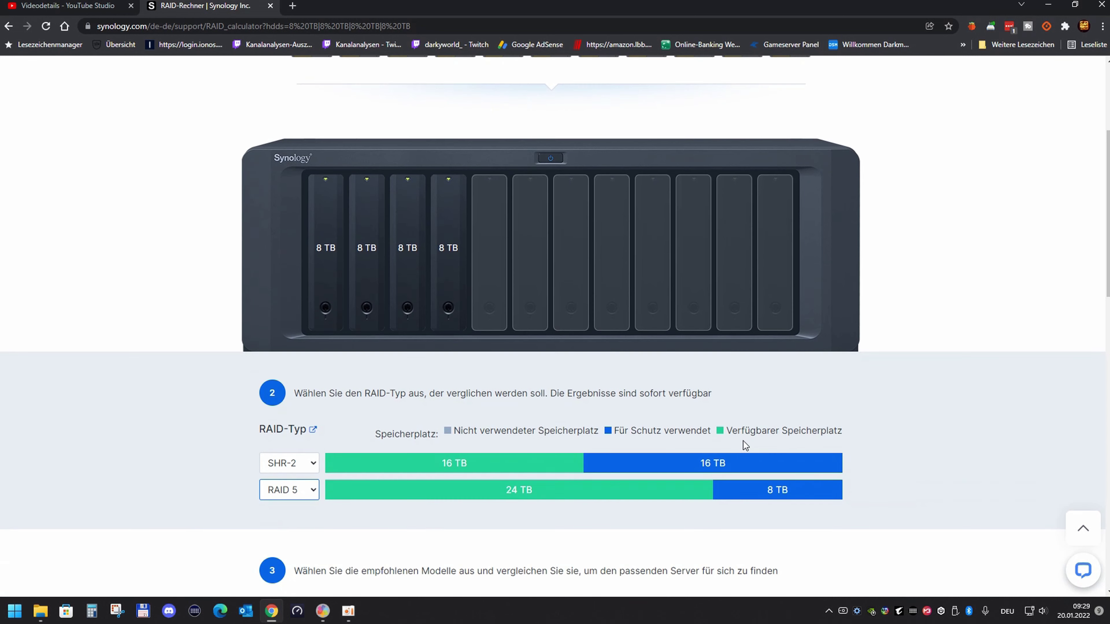
pyautogui.scroll(4, 776, 444)
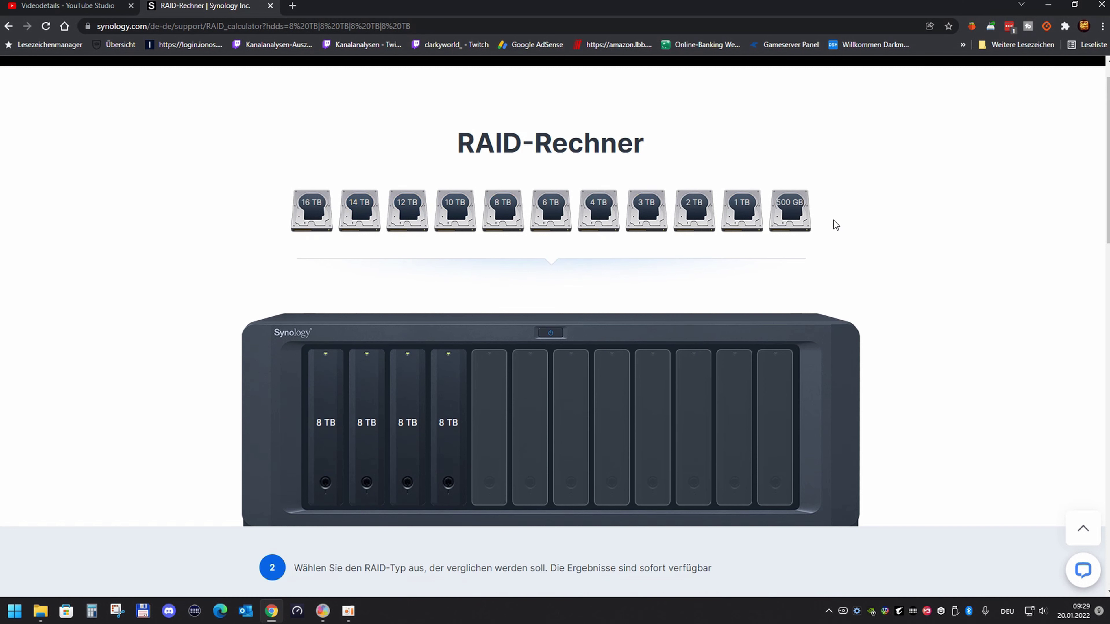
pyautogui.scroll(1, 411, 426)
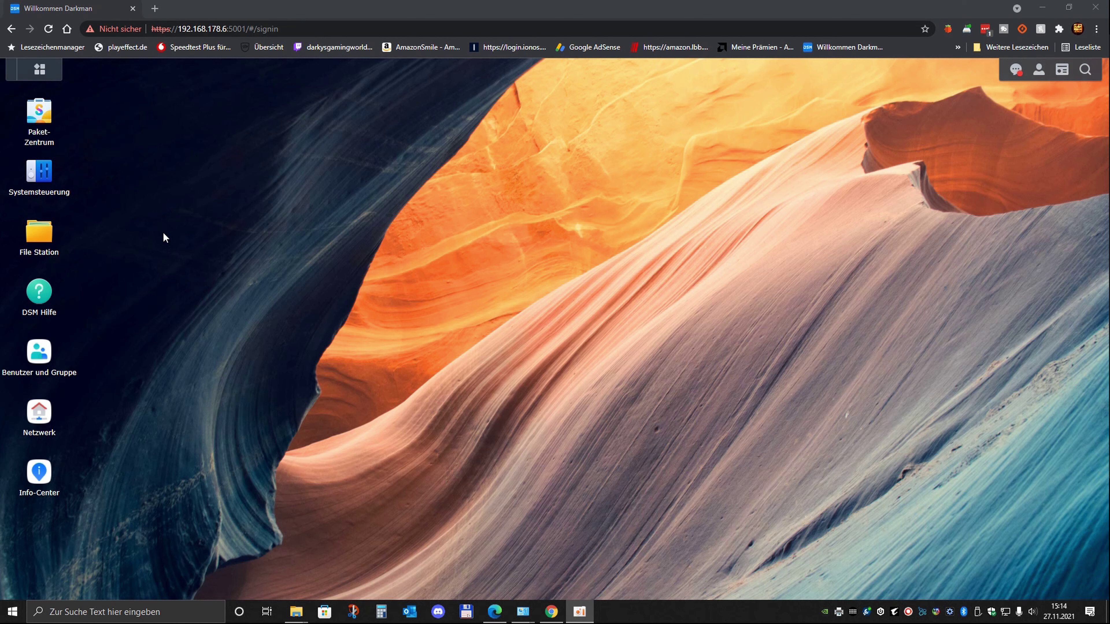
# Open the Systemsteuerung and the Speicher-Manager on the NAS, and view the HDD/SSD drive list.
pyautogui.click(42, 177)
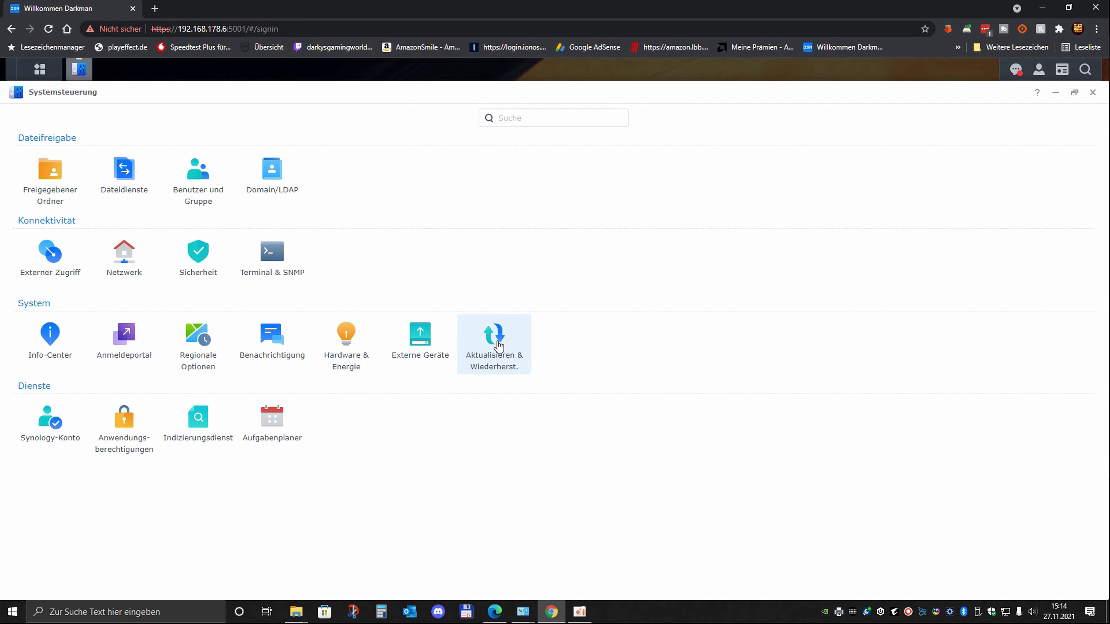
pyautogui.click(39, 69)
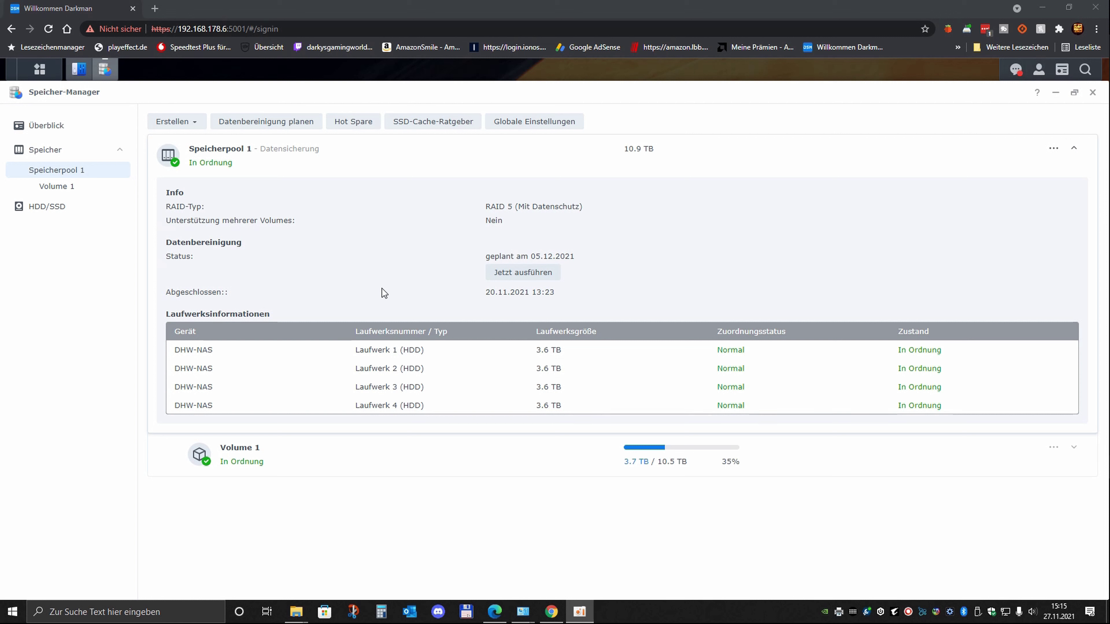
pyautogui.click(37, 208)
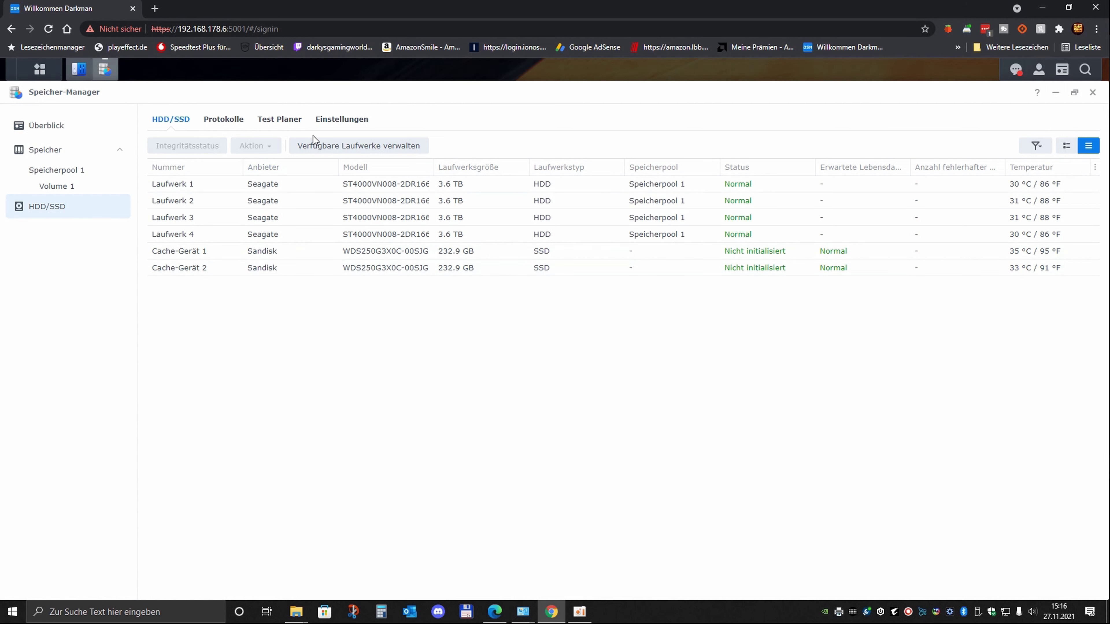
# Examine which RAID types Speicherpool 1 can be changed to, cancel without changing anything, and close the Speicher-Manager.
pyautogui.click(308, 146)
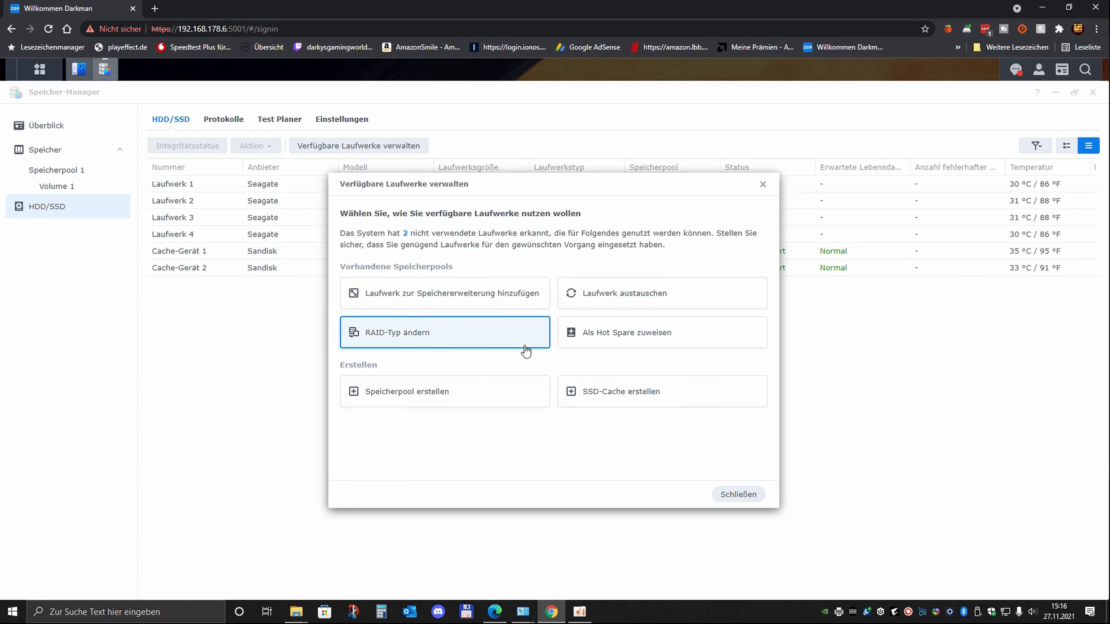
pyautogui.click(397, 332)
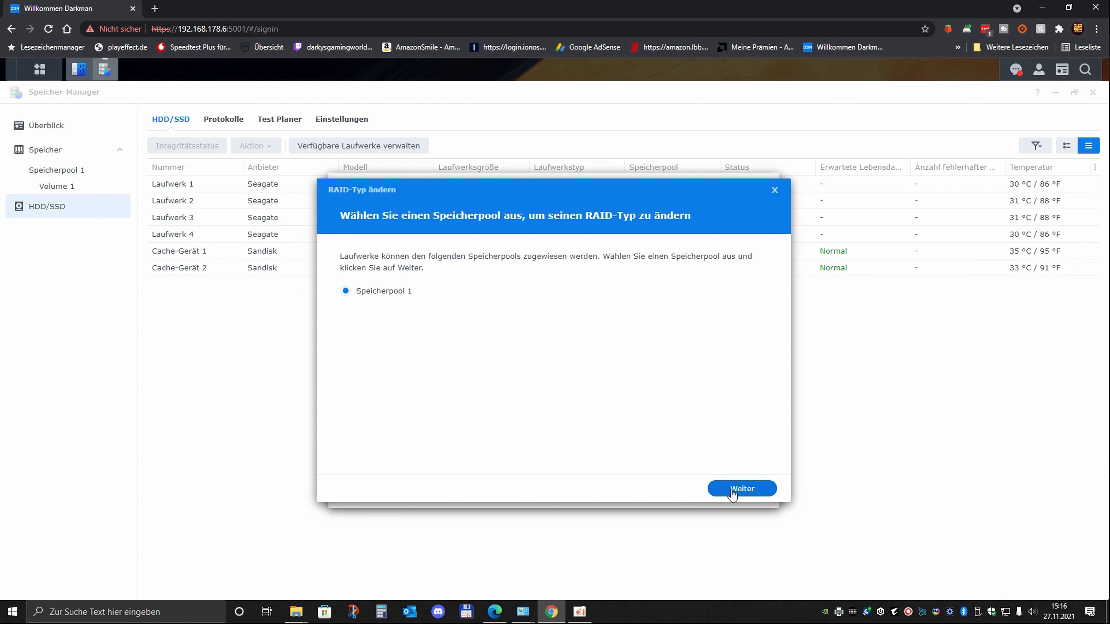
pyautogui.click(736, 491)
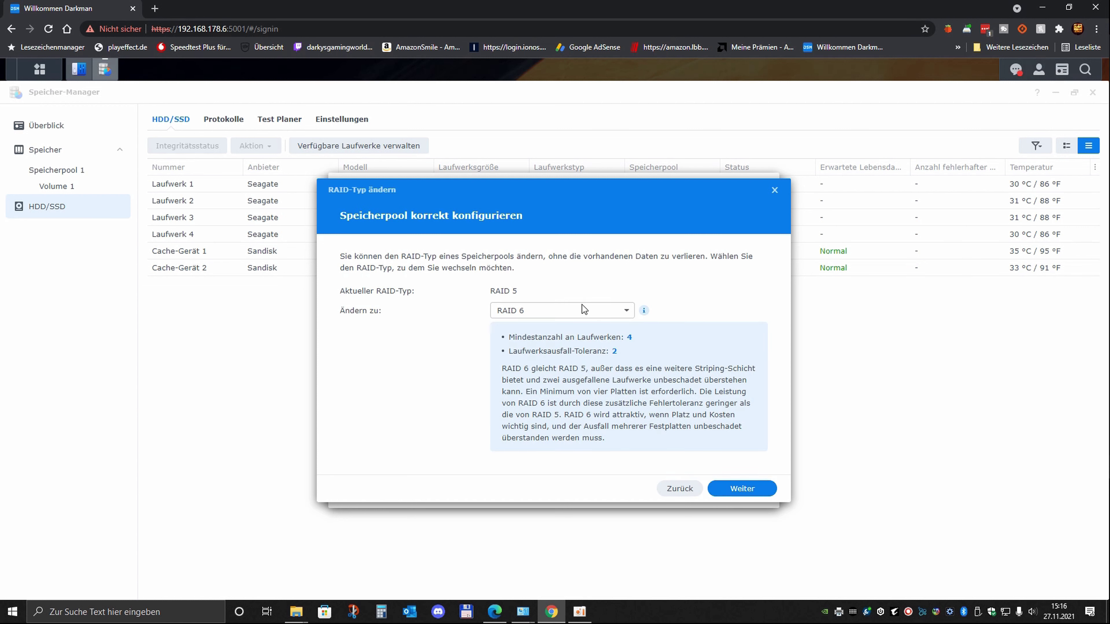
pyautogui.click(626, 316)
pyautogui.click(626, 313)
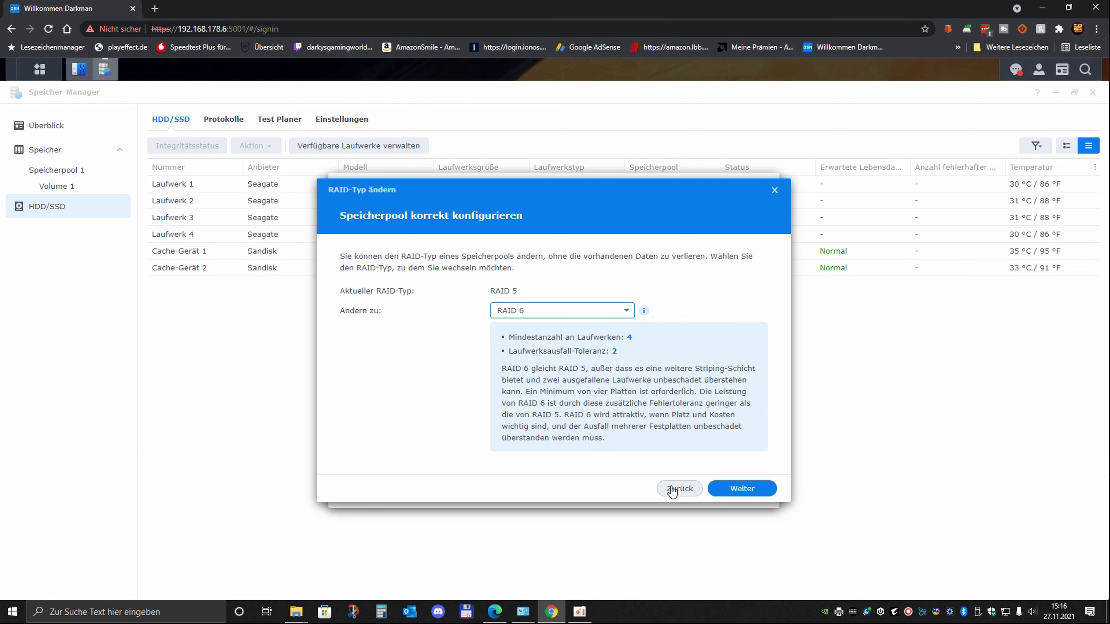
pyautogui.click(675, 488)
pyautogui.click(775, 190)
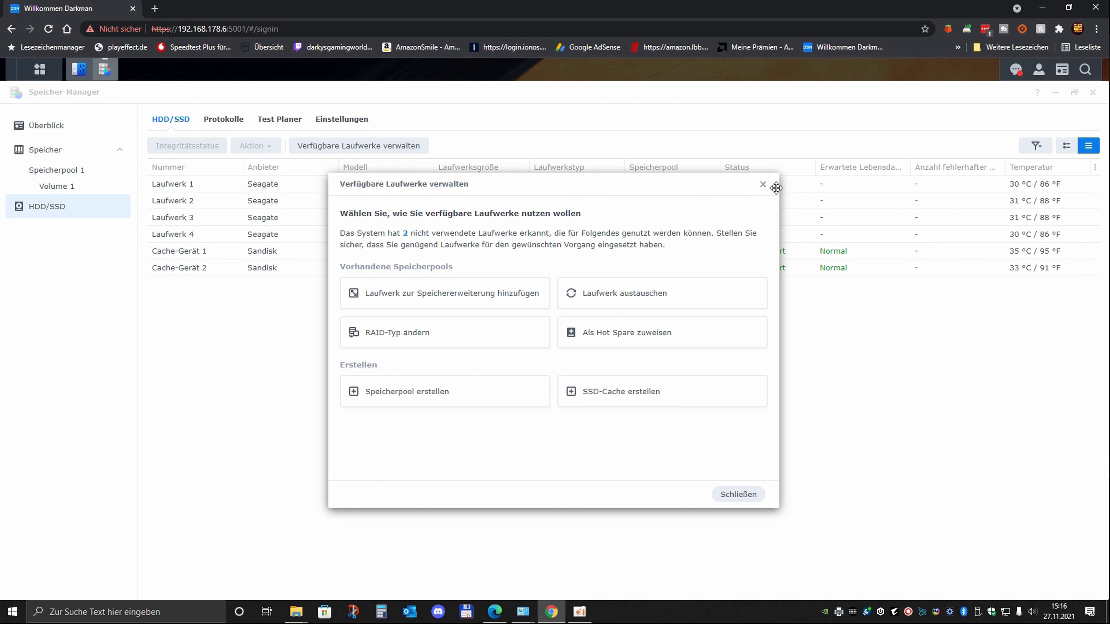
pyautogui.click(764, 185)
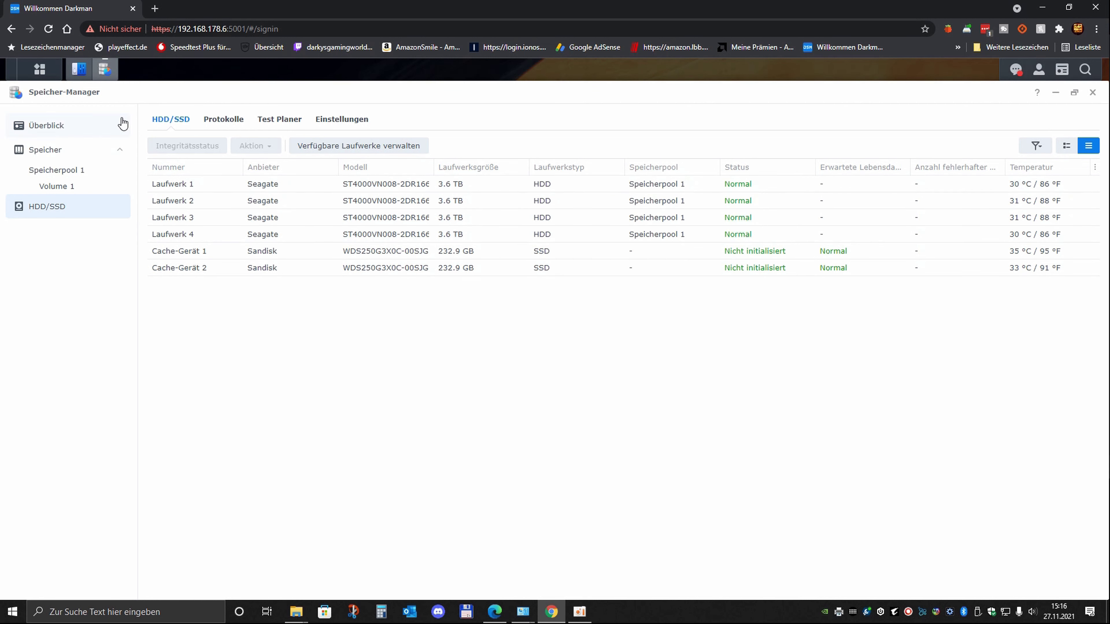
pyautogui.click(1093, 92)
# Open the Aktualisieren & Wiederherst. settings in the Systemsteuerung.
pyautogui.click(44, 163)
pyautogui.scroll(-3, 118, 250)
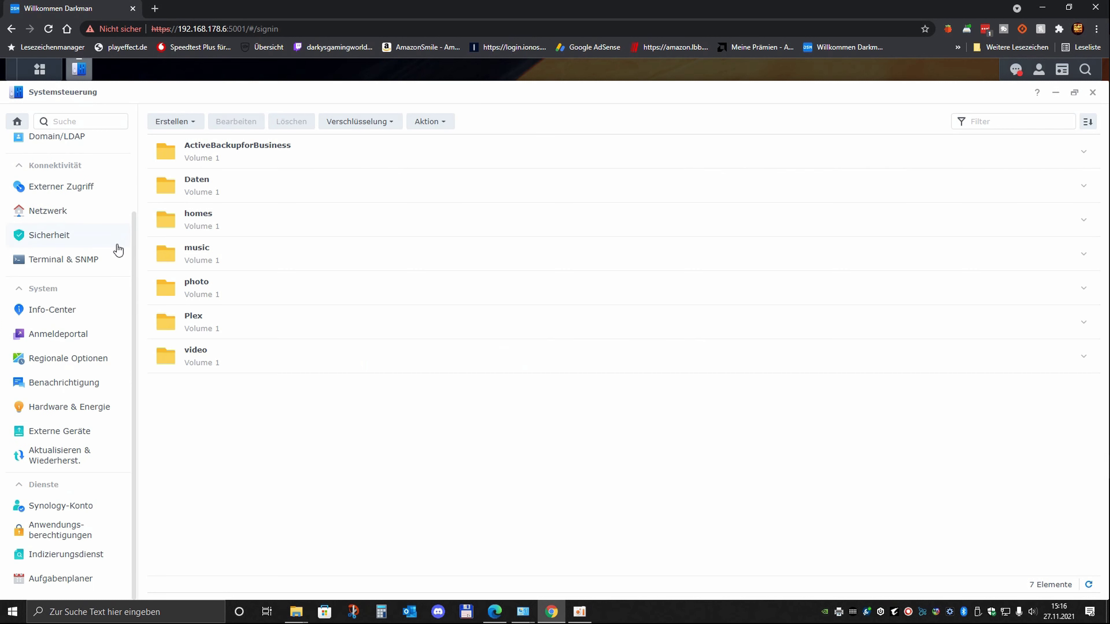
pyautogui.scroll(3, 114, 259)
pyautogui.scroll(-3, 114, 260)
pyautogui.click(86, 456)
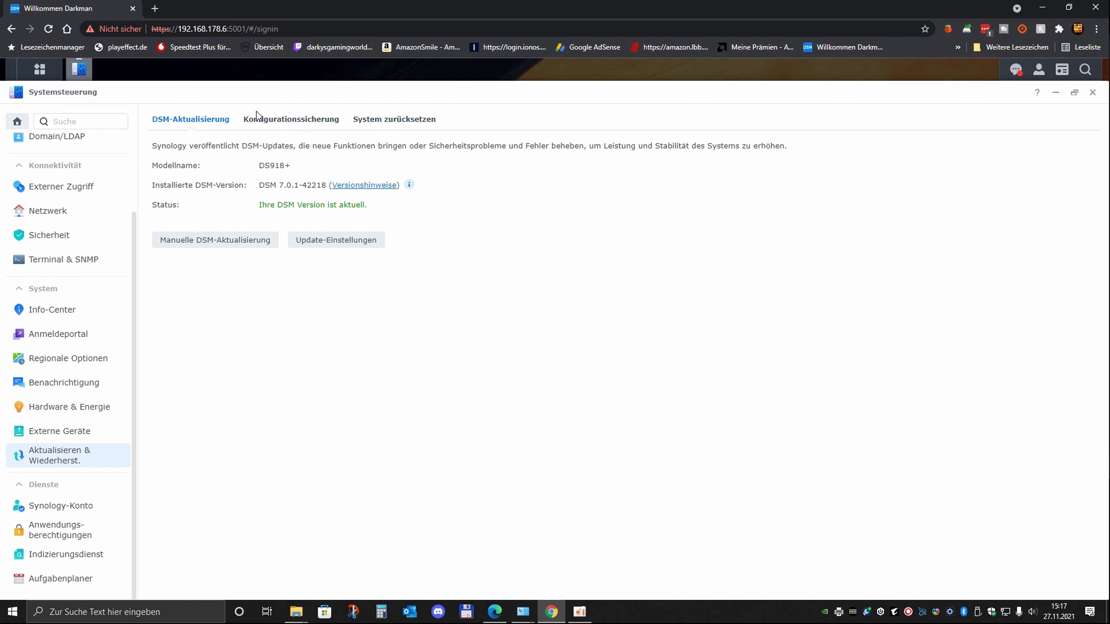
# Manually export the DSM system configuration as a .dss backup file.
pyautogui.click(283, 125)
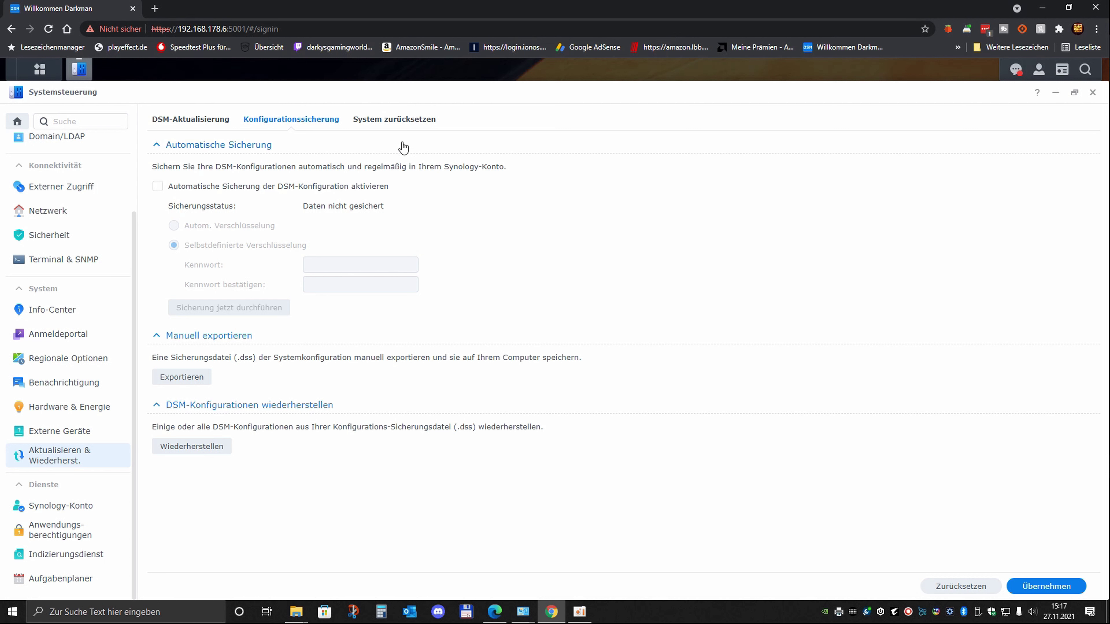
pyautogui.click(180, 377)
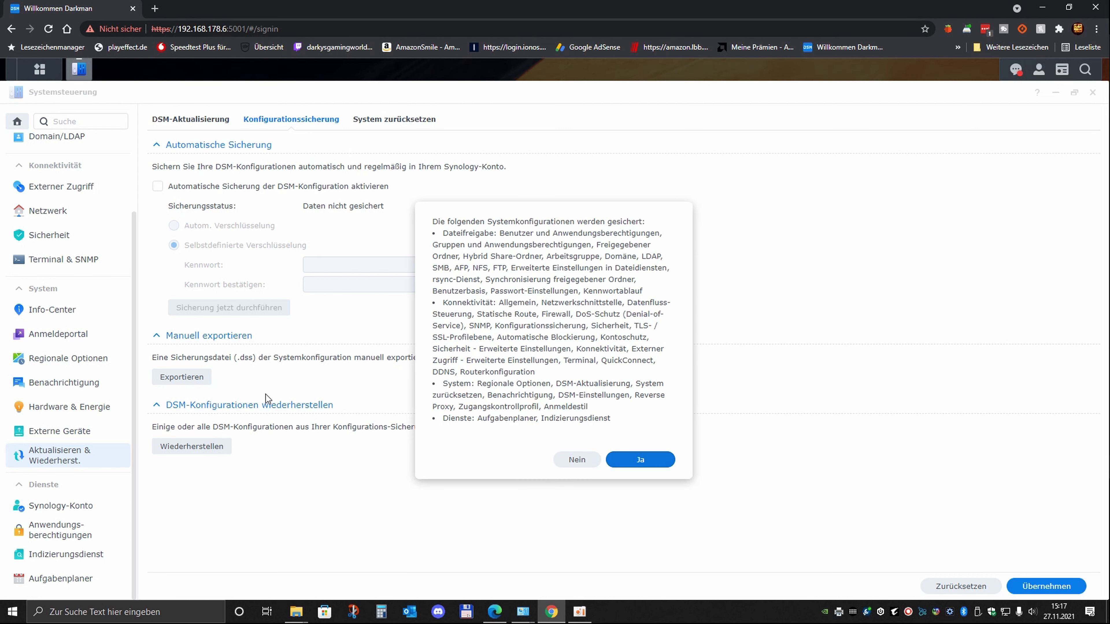
pyautogui.click(638, 460)
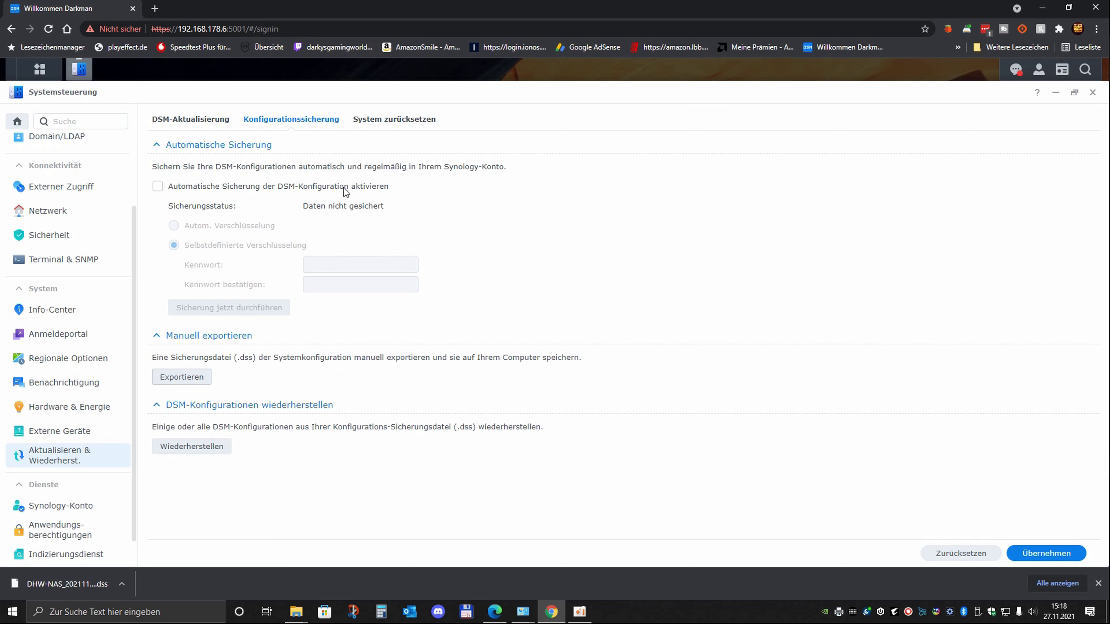
# Reset the DiskStation to factory settings, acknowledging permanent deletion of all data and authorising it with the DSM account password.
pyautogui.click(395, 118)
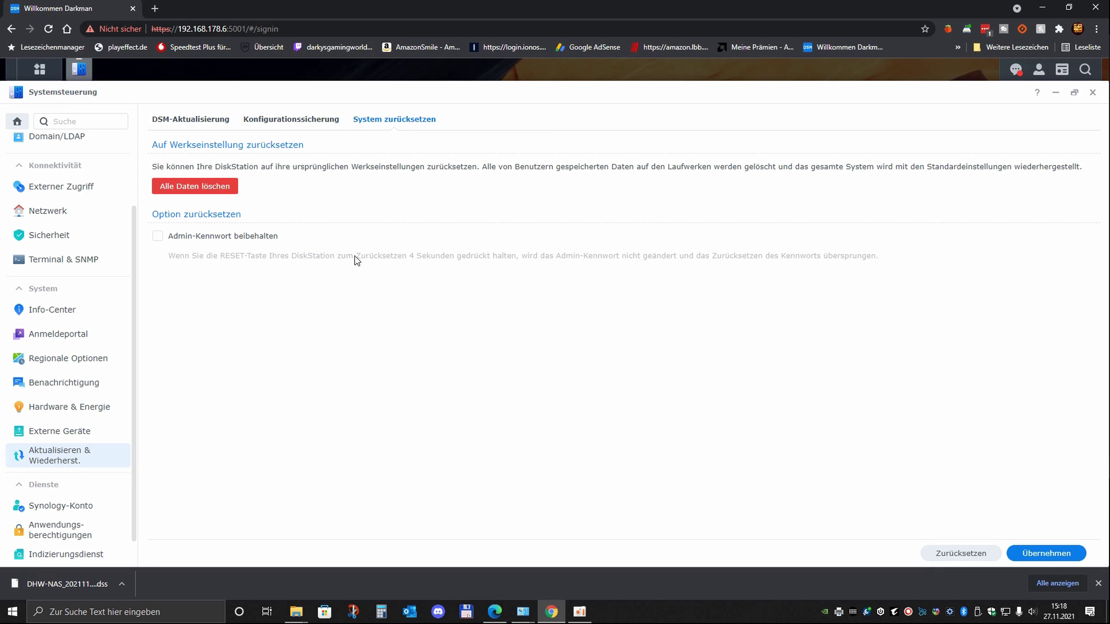
pyautogui.click(211, 189)
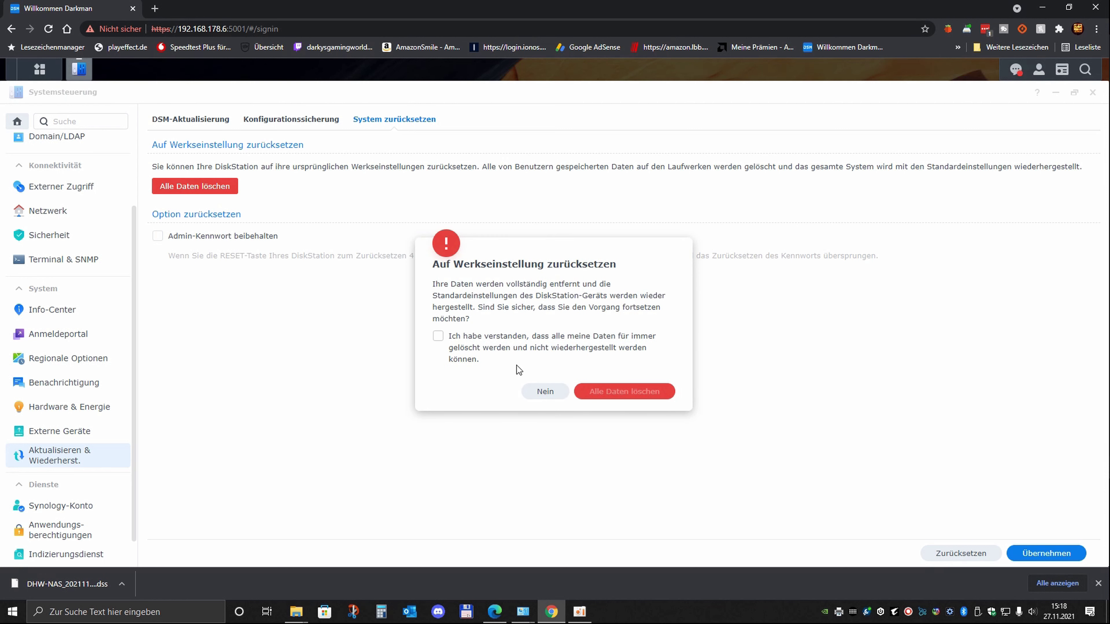
pyautogui.click(438, 337)
pyautogui.click(612, 392)
pyautogui.write('••')
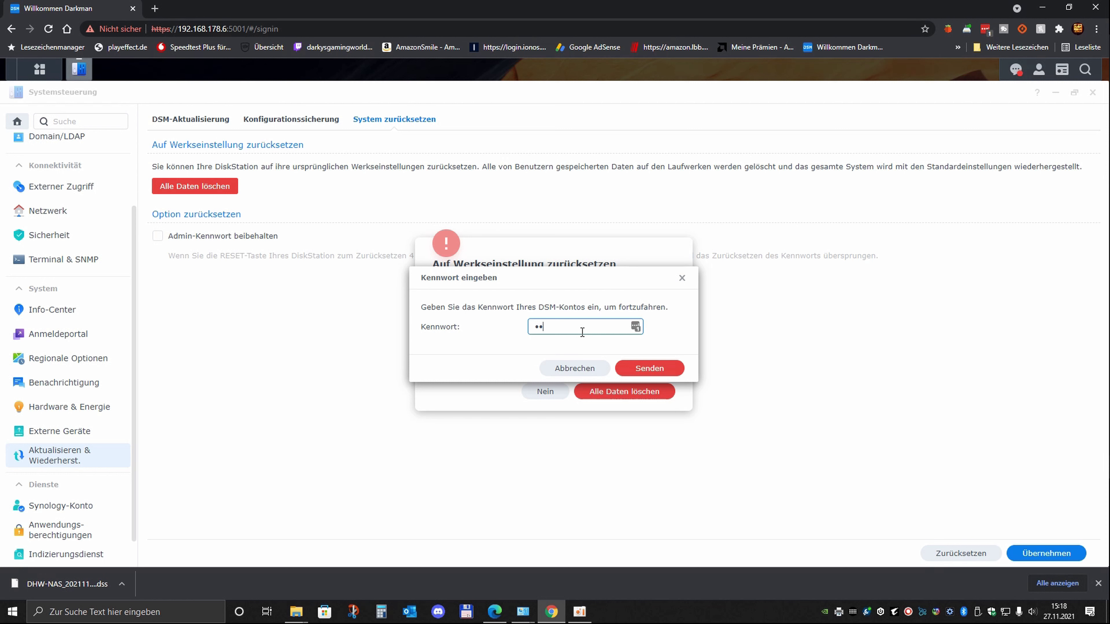
pyautogui.write('•••••••')
pyautogui.click(655, 369)
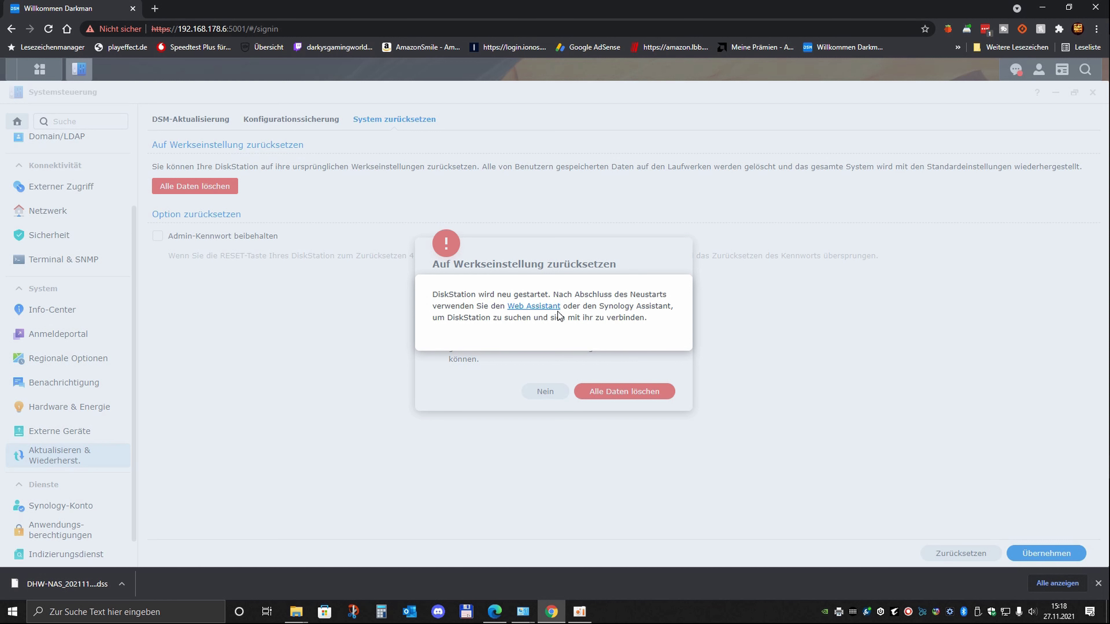
# Open the Synology Web Assistant and refresh its search for the DiskStation on the LAN.
pyautogui.click(547, 307)
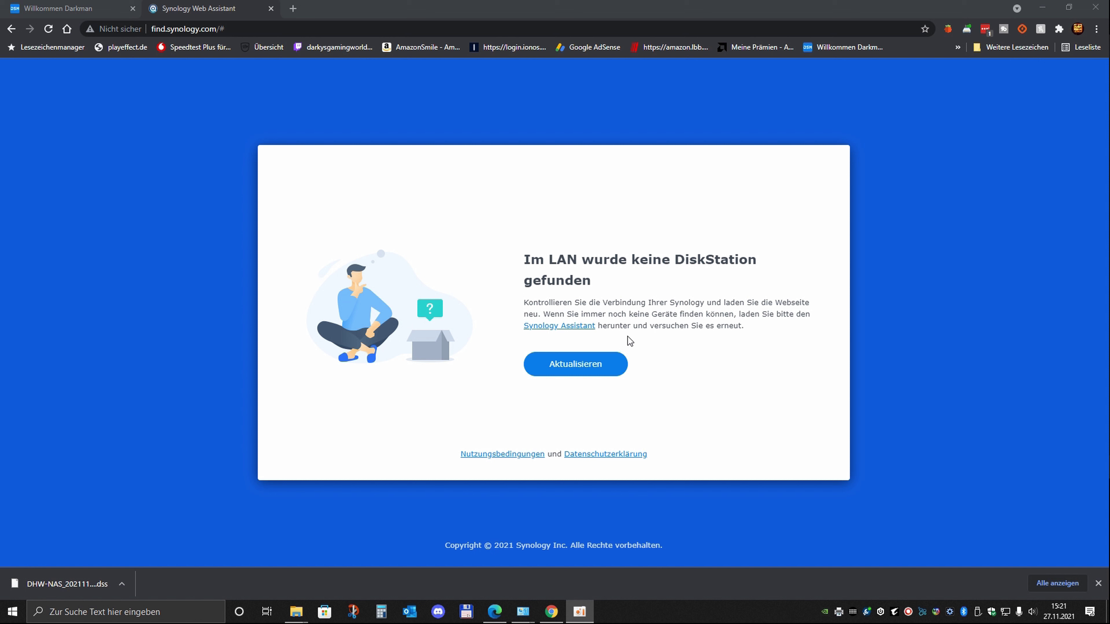
pyautogui.click(617, 359)
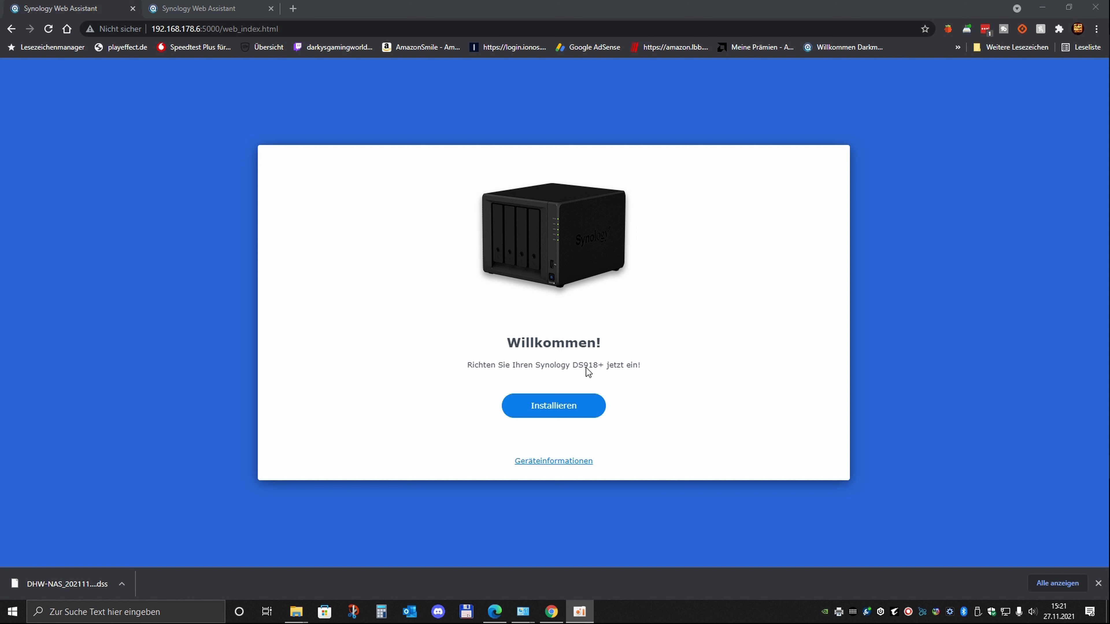
# Install the latest DSM version downloaded automatically from the Synology website, acknowledging that all data on drives 1 to 4 is deleted.
pyautogui.click(564, 409)
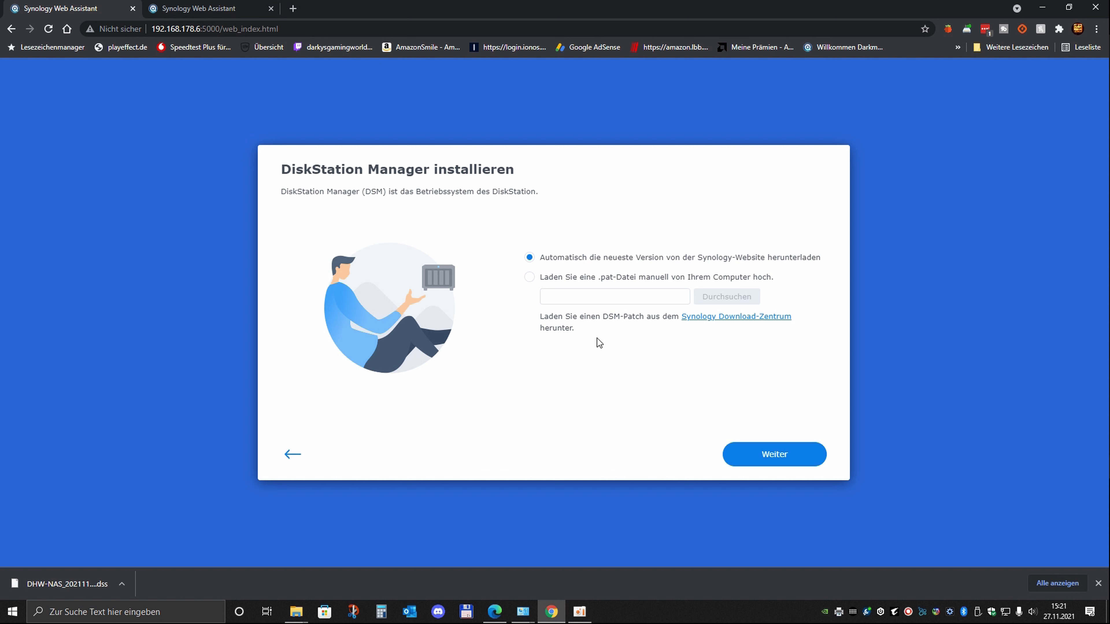
pyautogui.click(763, 458)
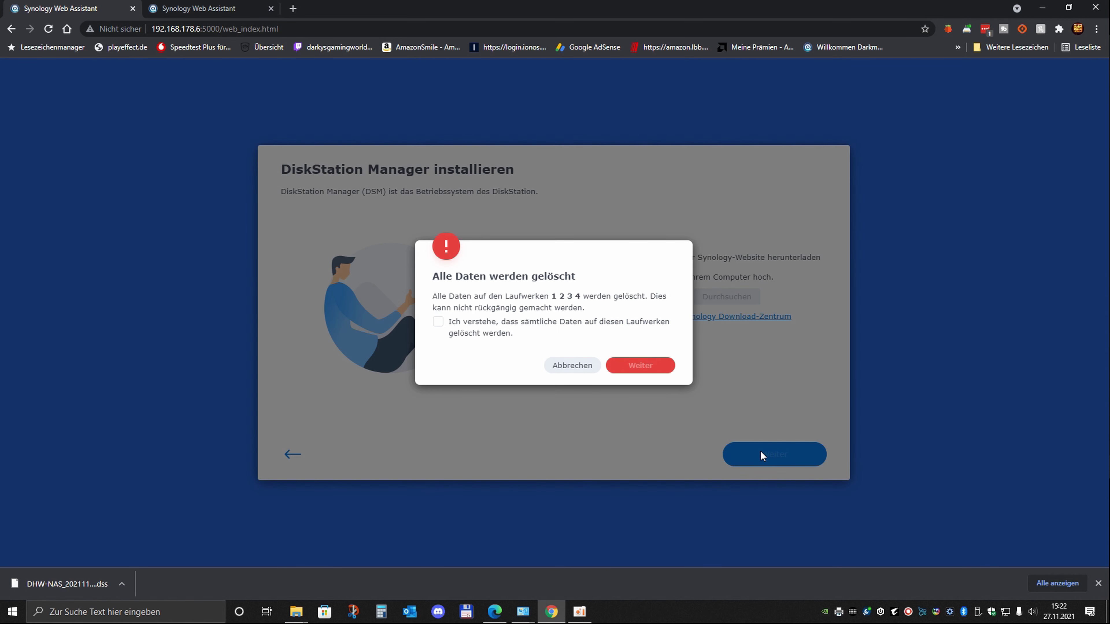
pyautogui.click(438, 321)
pyautogui.click(649, 368)
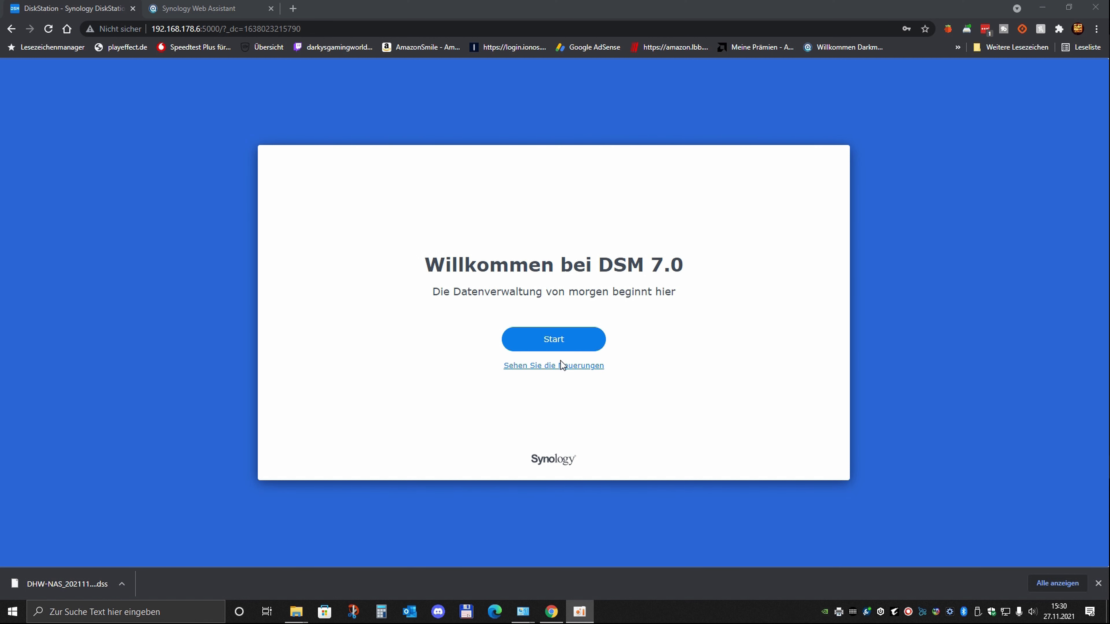
# Start the DSM 7.0 setup and enter DHW-NAS as the device name in the administrator account form.
pyautogui.click(573, 348)
pyautogui.click(464, 241)
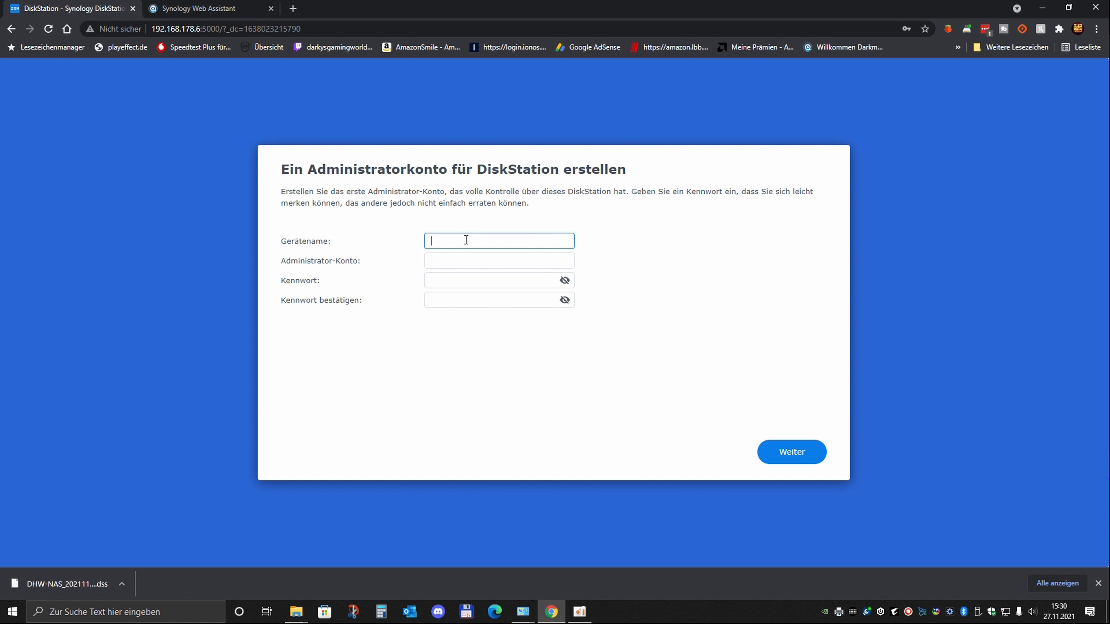
pyautogui.write('DHW-NAS')
pyautogui.click(465, 262)
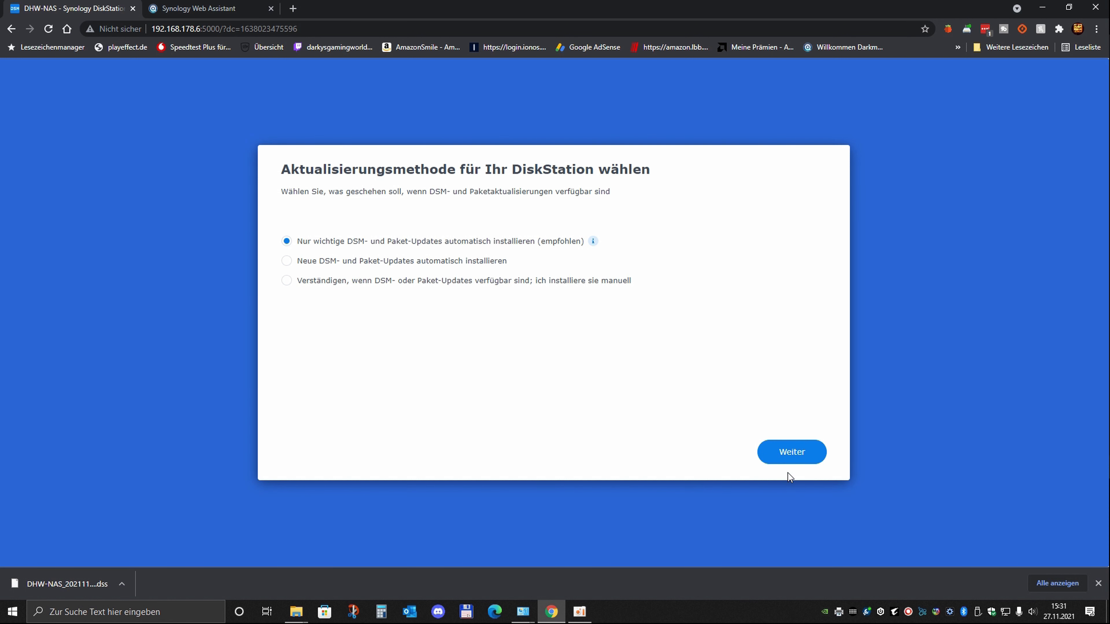
# Accept automatic installation of important DSM and package updates only, and skip creating a Synology account.
pyautogui.click(793, 457)
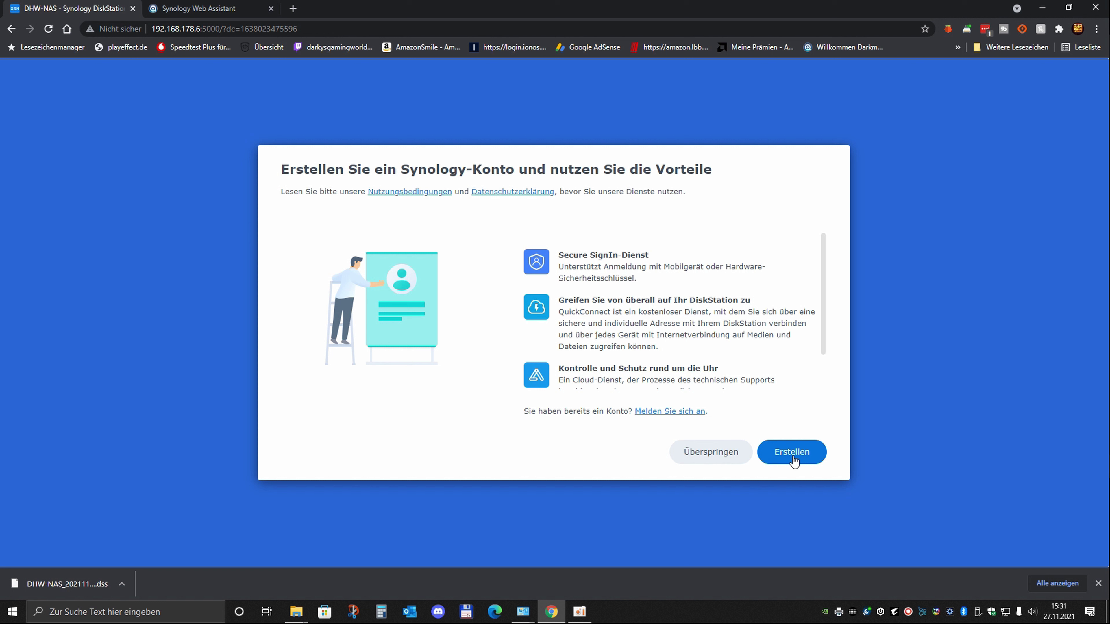
pyautogui.click(724, 458)
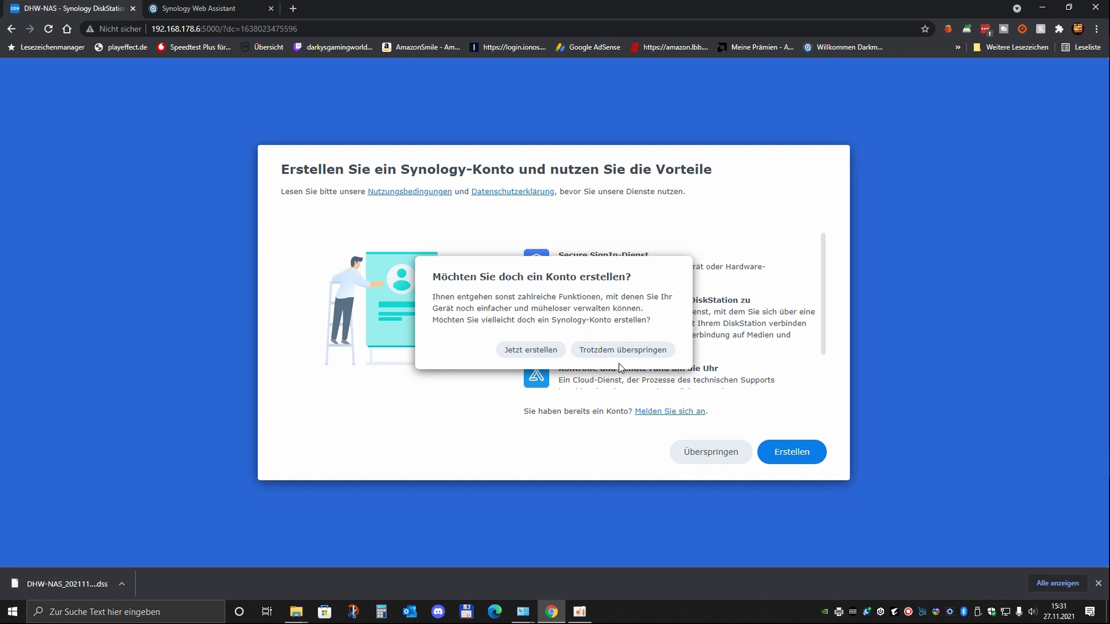
pyautogui.click(621, 352)
# Decline the collection of non-personal data in the Geräteanalyse and submit the choice.
pyautogui.click(537, 312)
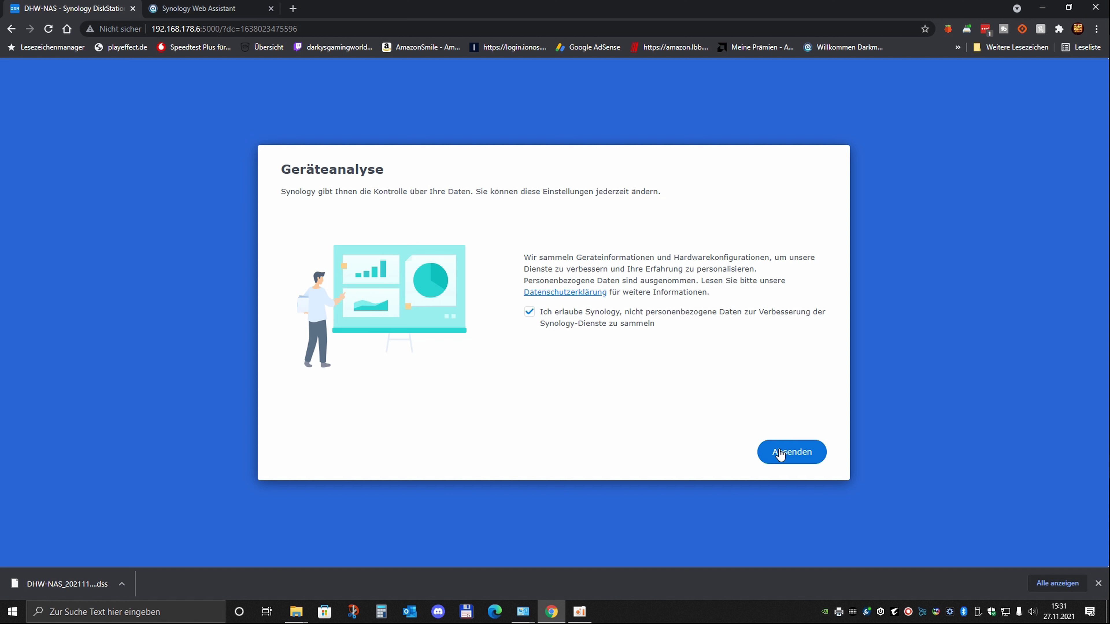
pyautogui.click(530, 313)
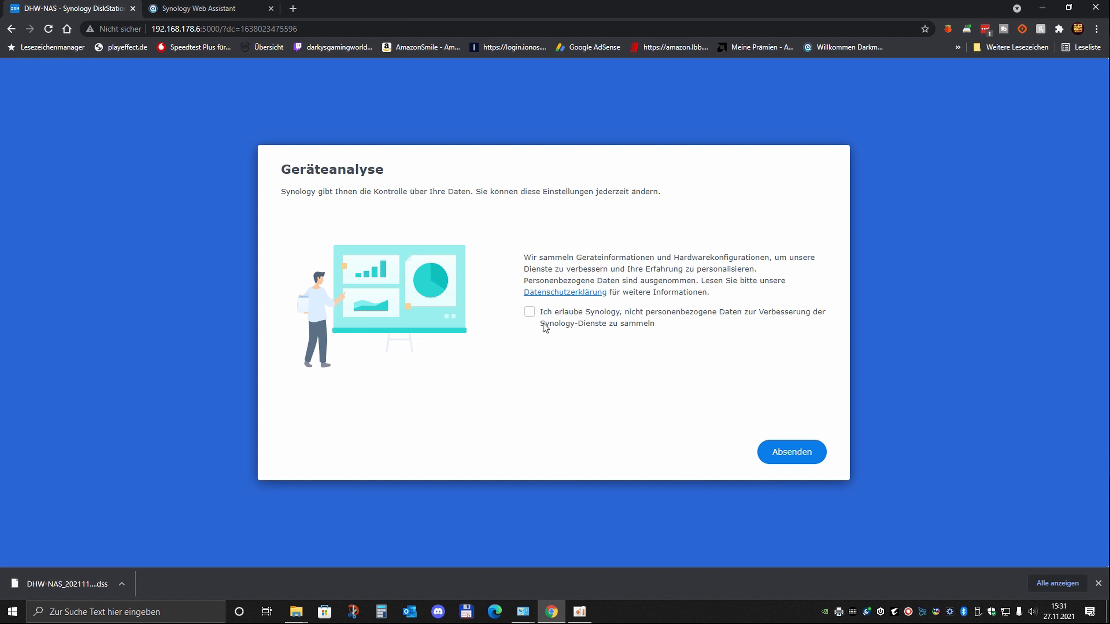
pyautogui.click(798, 454)
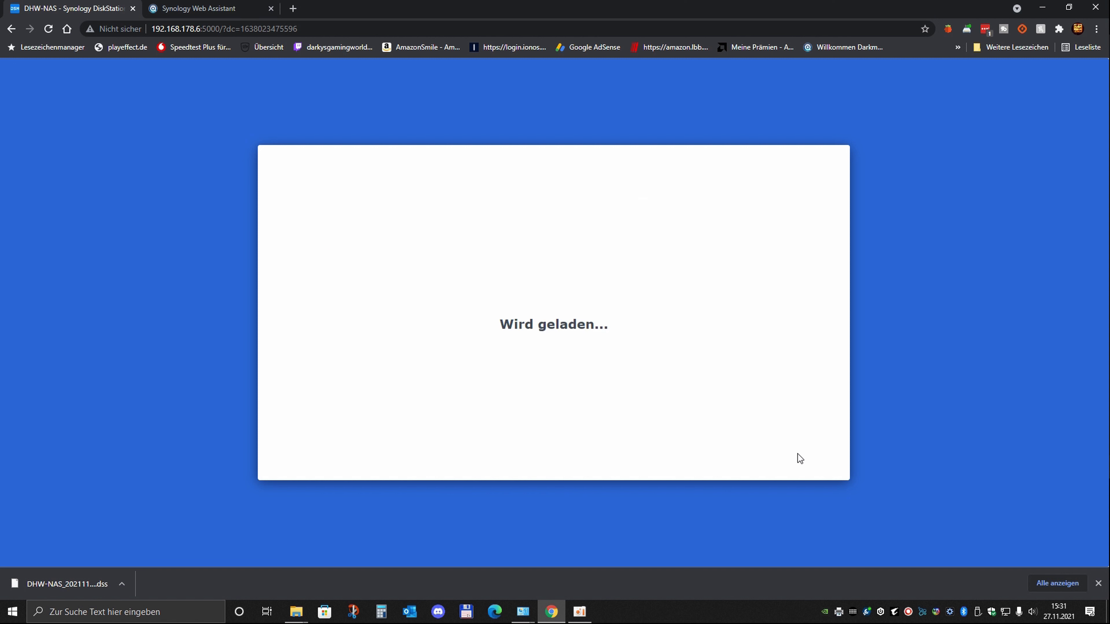
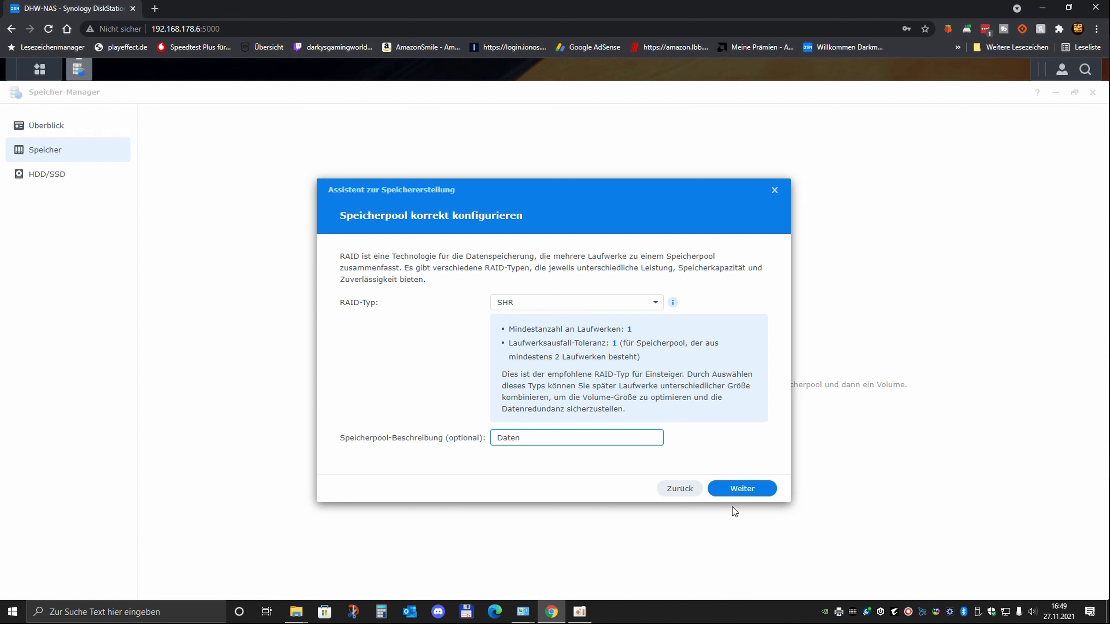
# Select all four drives for the SHR storage pool and confirm reusing Laufwerk 3 and Laufwerk 4 despite their existing pool data.
pyautogui.click(738, 489)
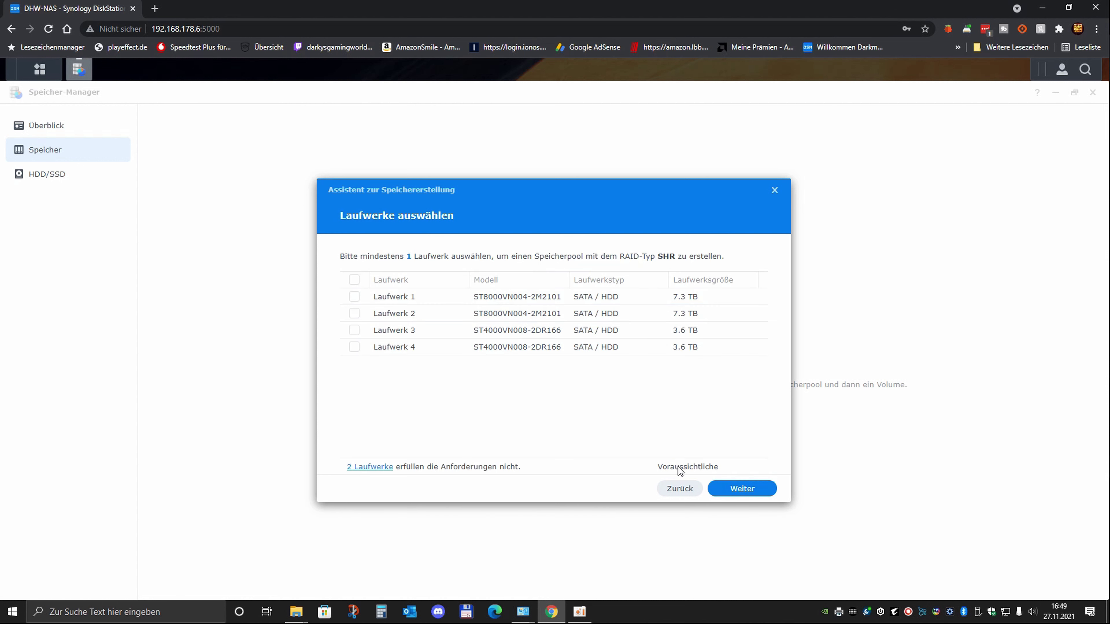
pyautogui.click(355, 281)
pyautogui.click(731, 488)
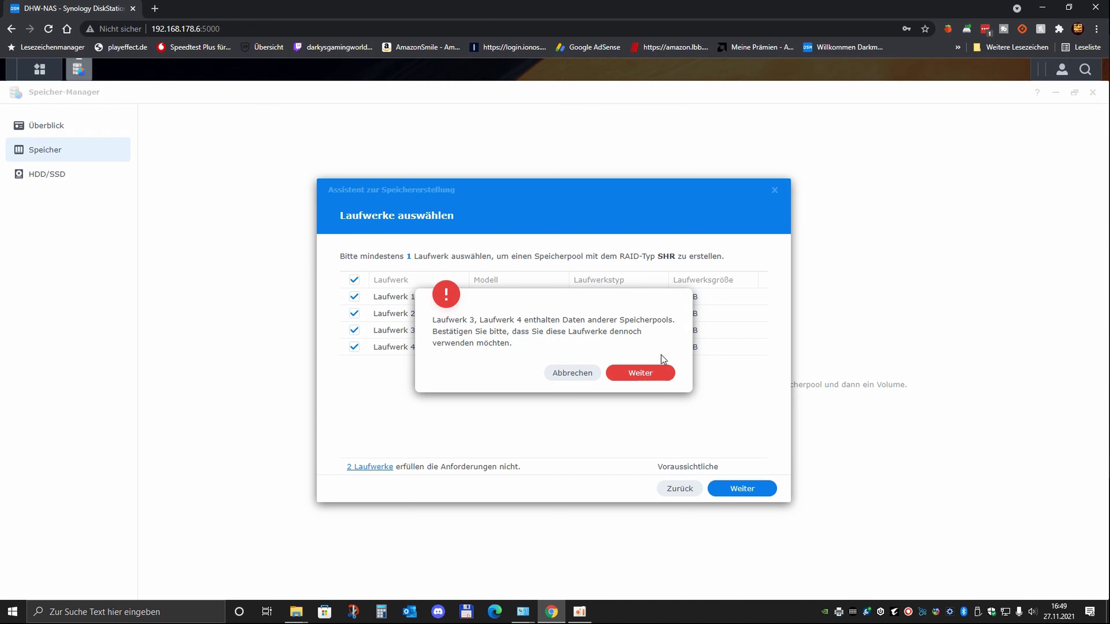
pyautogui.click(648, 372)
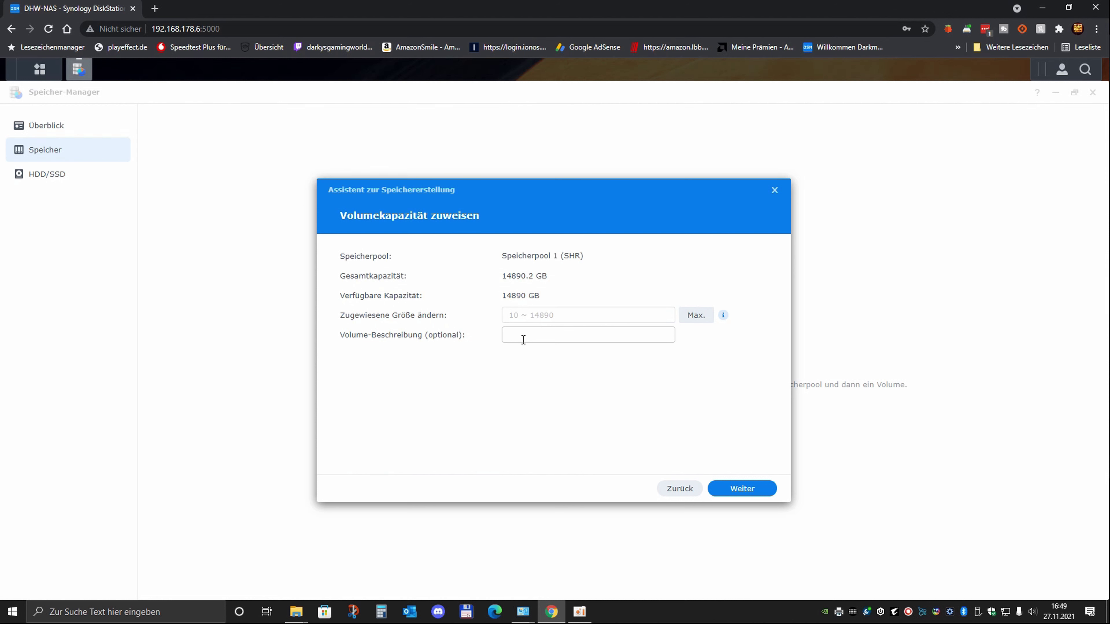
# Allocate the maximum capacity of 14890 GB to the volume and set its description to Daten.
pyautogui.click(696, 314)
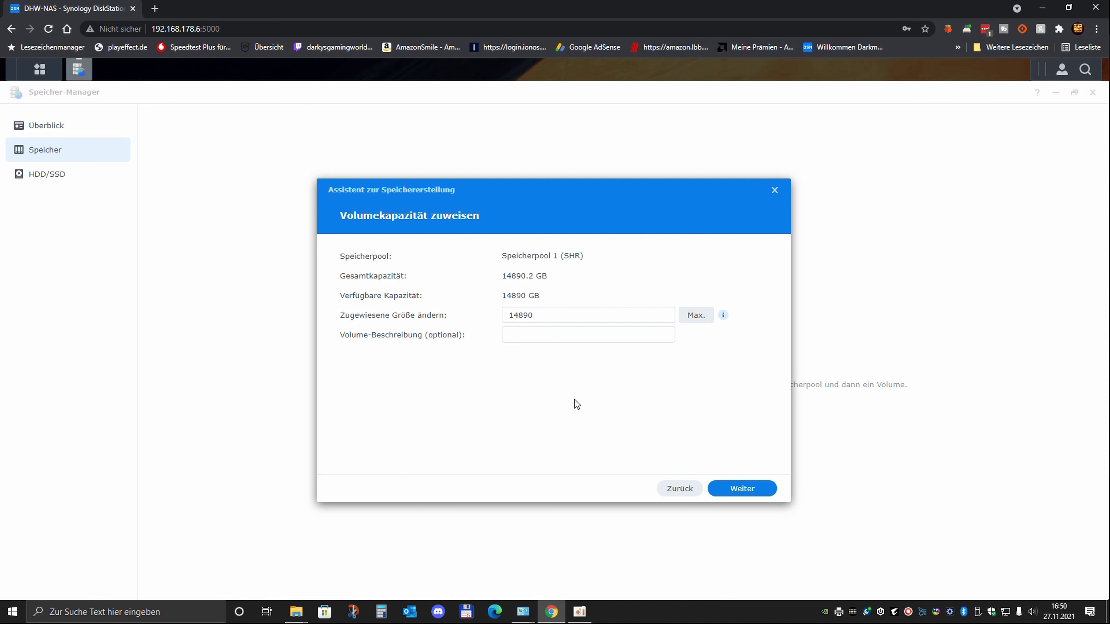
pyautogui.click(553, 336)
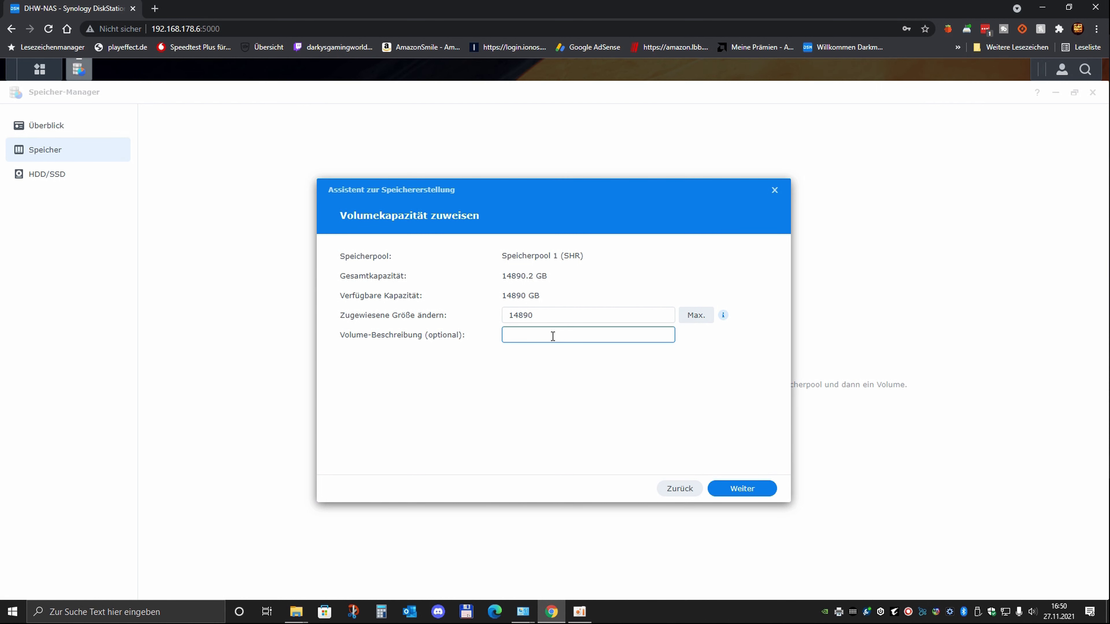
pyautogui.write('Daten')
pyautogui.click(748, 498)
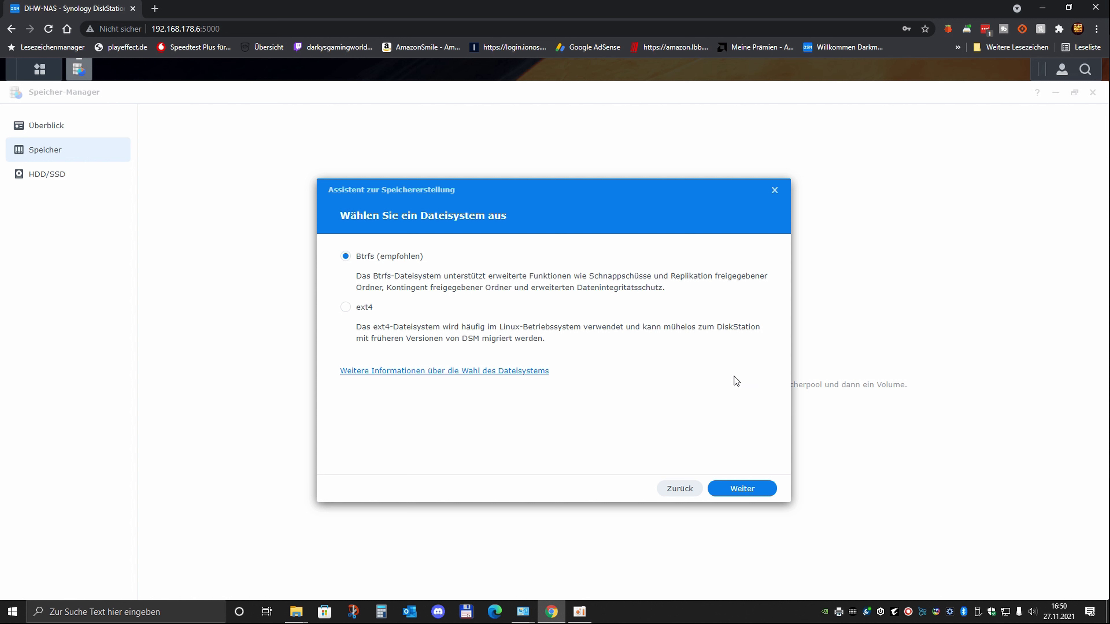
# Use the Btrfs file system and create the storage pool and volume, confirming deletion of the drives' data.
pyautogui.click(758, 490)
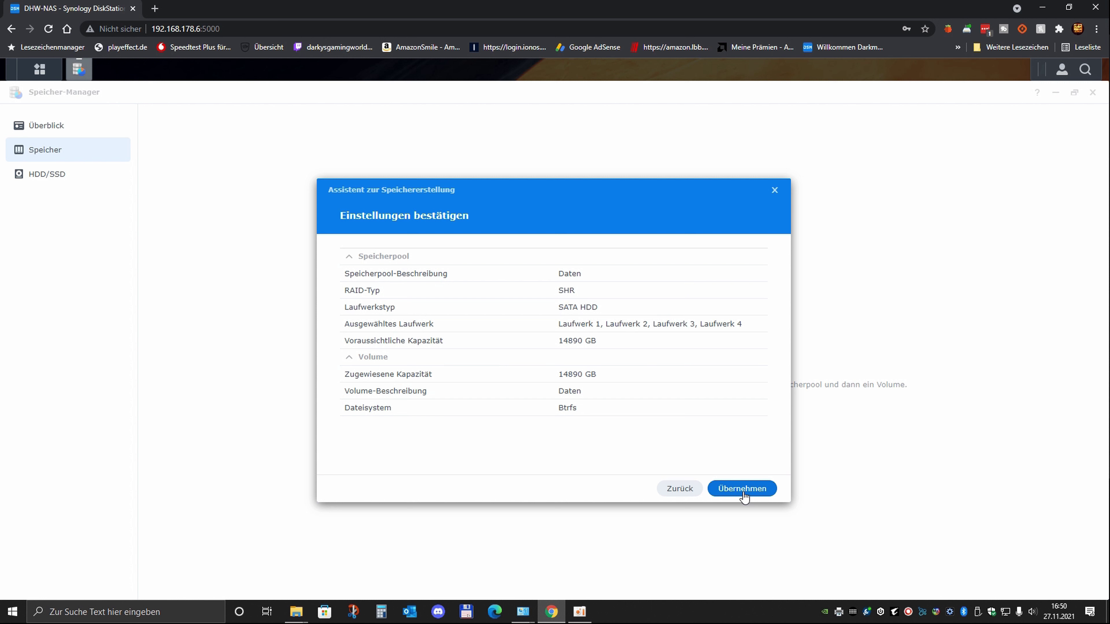
pyautogui.click(748, 489)
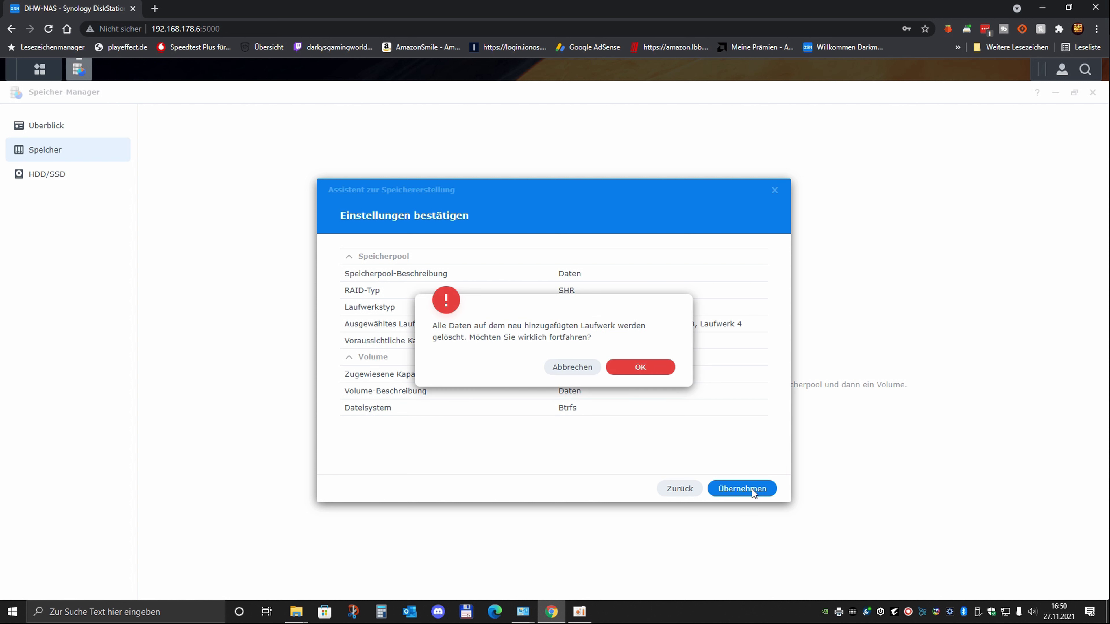
pyautogui.click(652, 362)
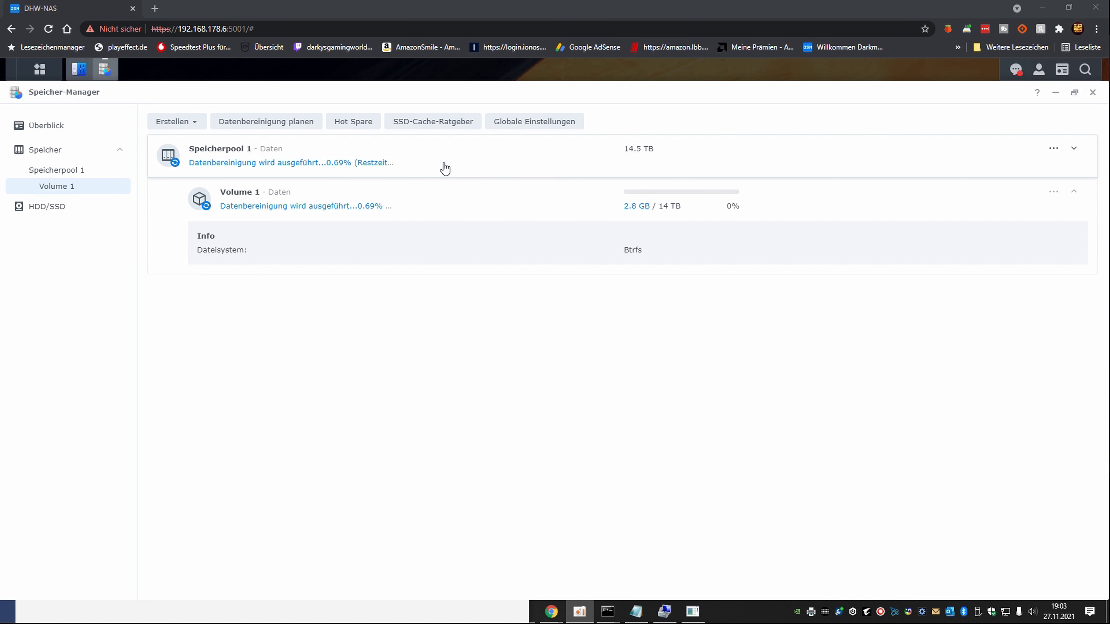
# Start creating an SSD cache for Volume 1 in Lese/Schreib-Cache mode, acknowledging the risk of data loss on improper removal.
pyautogui.click(186, 122)
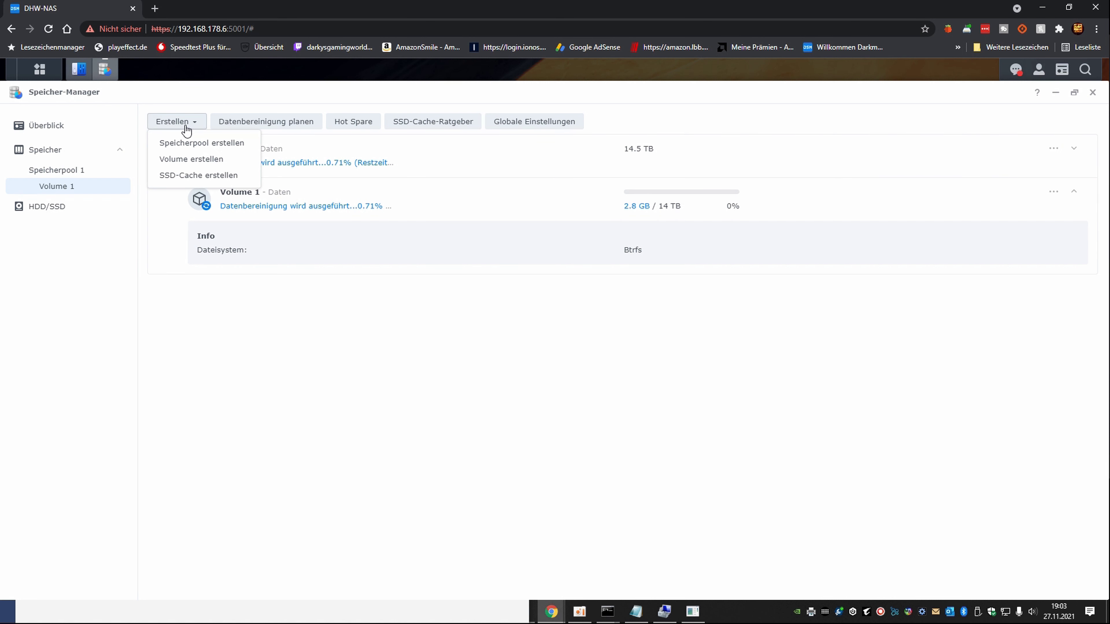
pyautogui.click(219, 177)
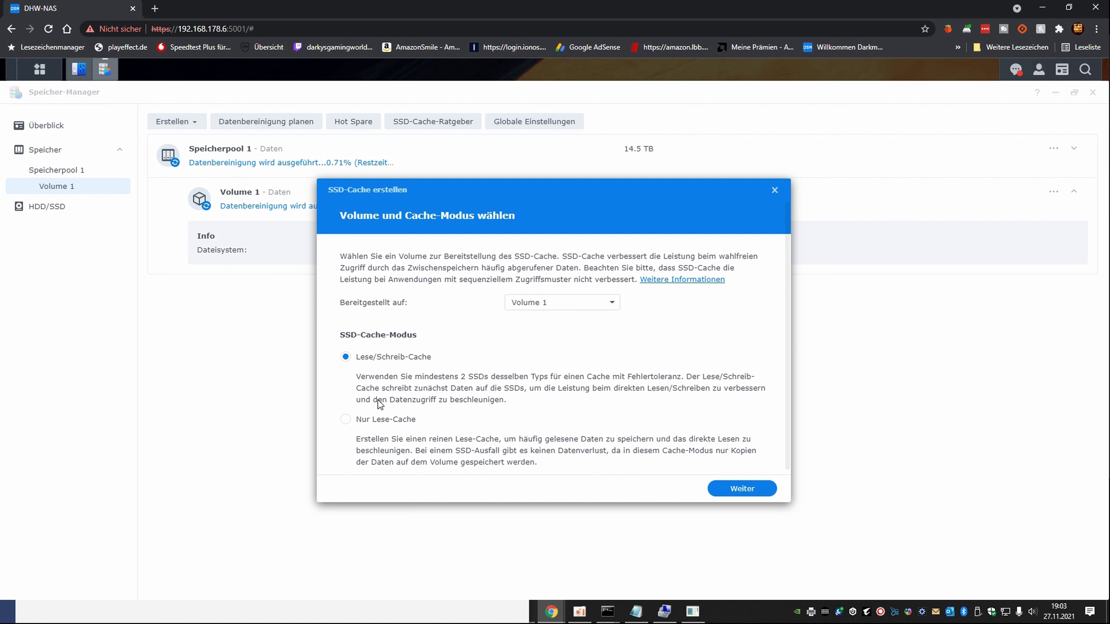
pyautogui.click(742, 488)
pyautogui.click(438, 339)
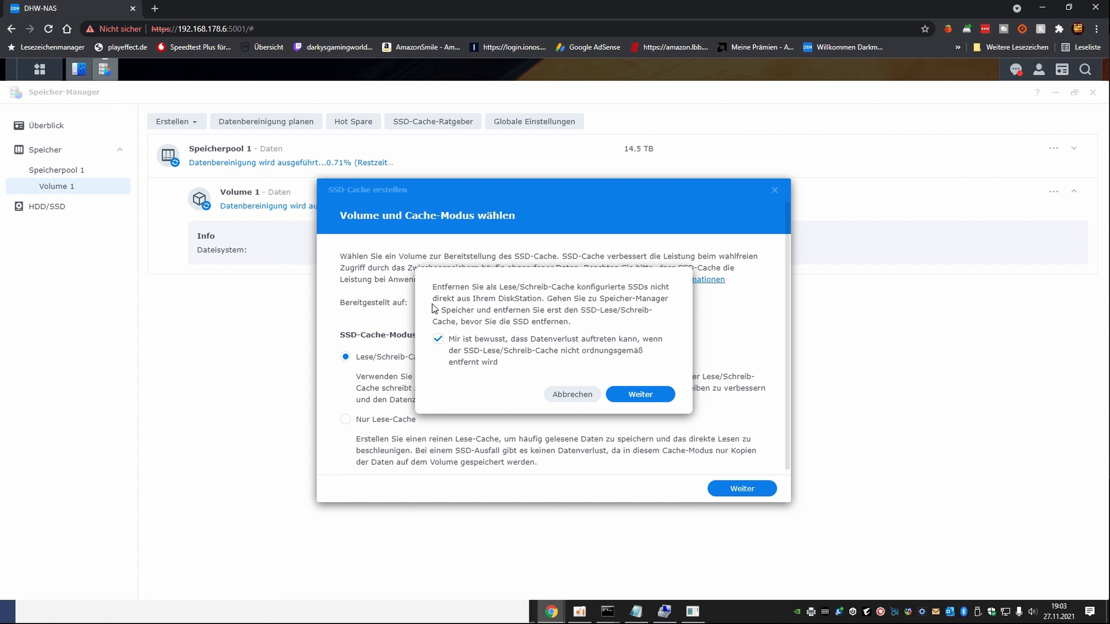
pyautogui.click(641, 395)
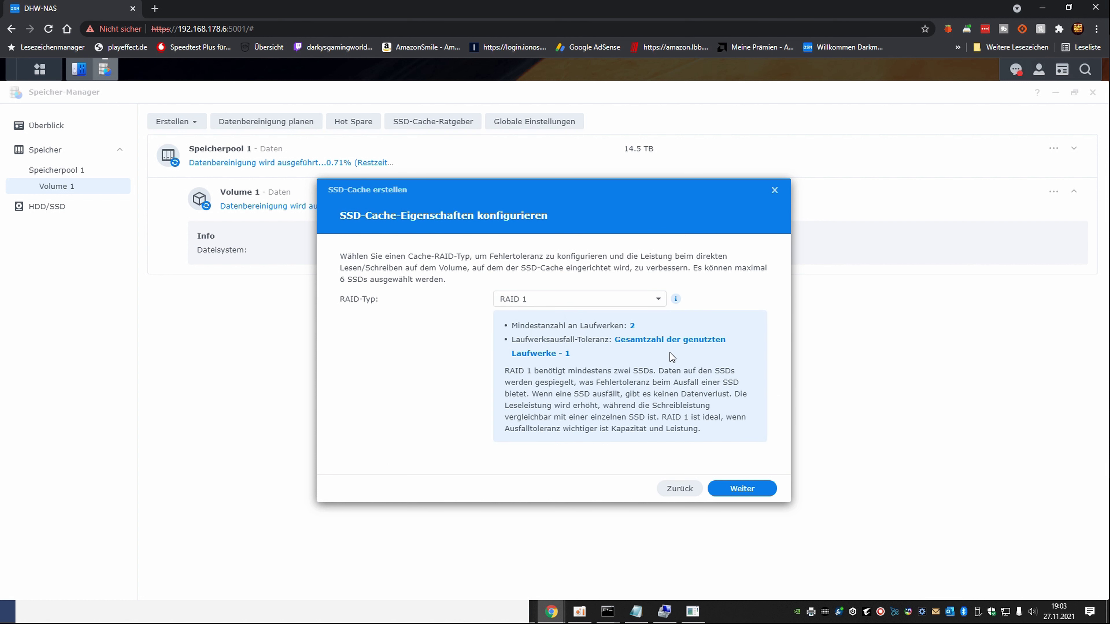
# Set the SSD cache to RAID 1 and select both M.2 NVMe cache devices for it.
pyautogui.click(658, 300)
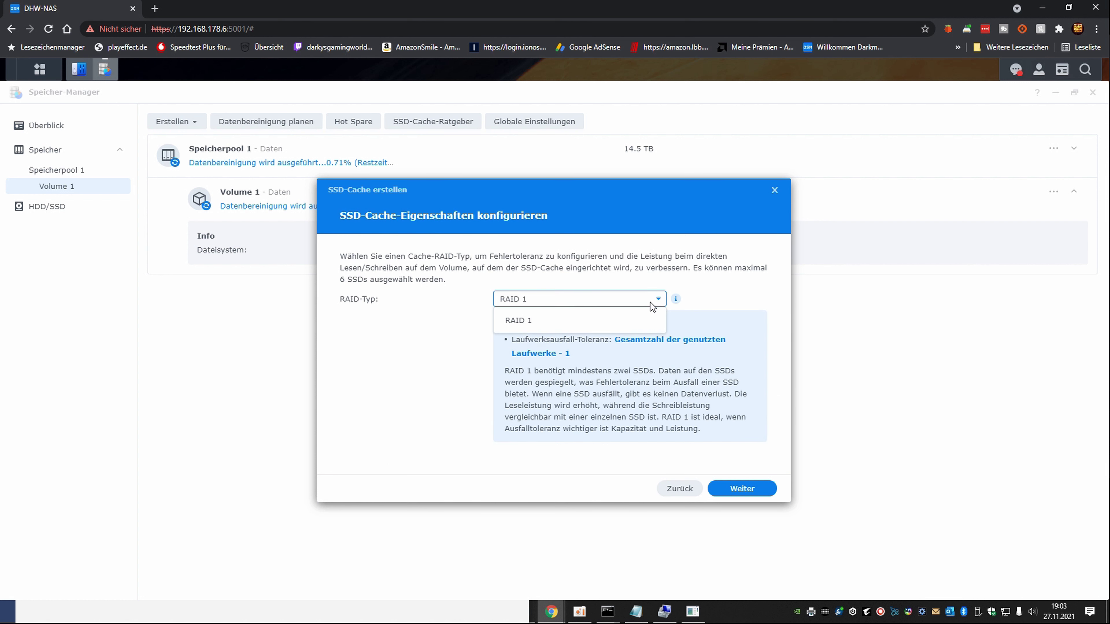
pyautogui.click(561, 324)
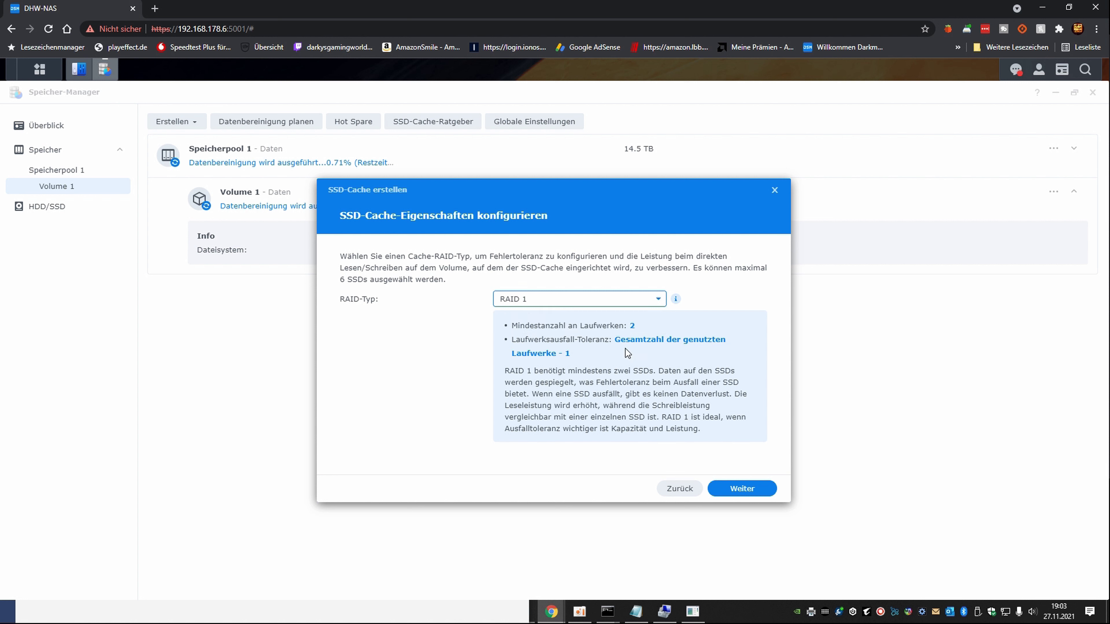
pyautogui.click(742, 489)
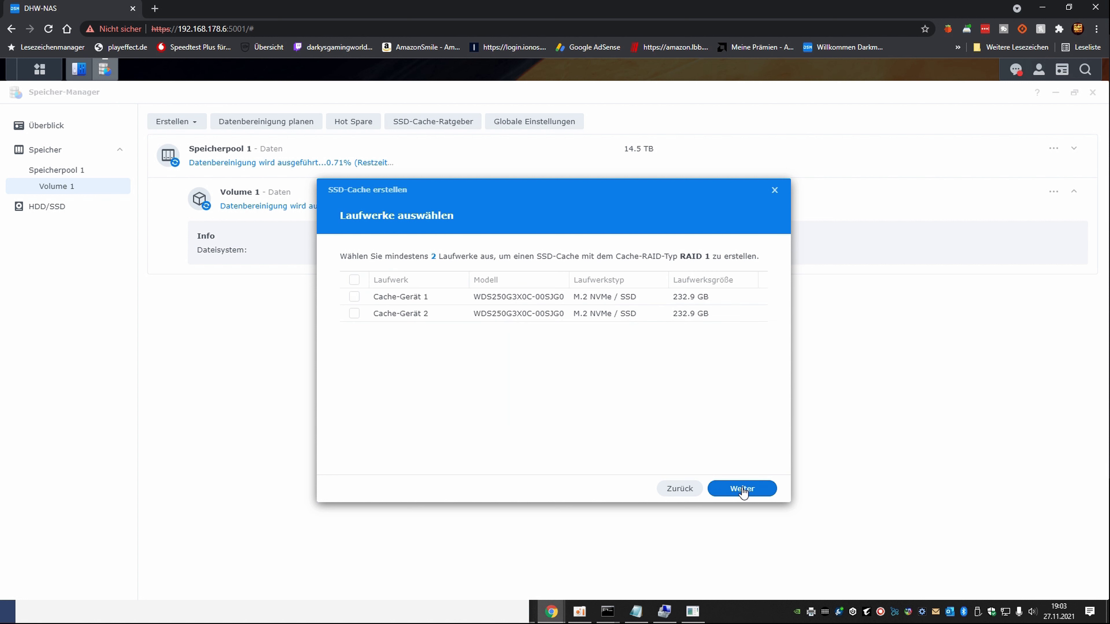
pyautogui.click(354, 280)
pyautogui.click(743, 492)
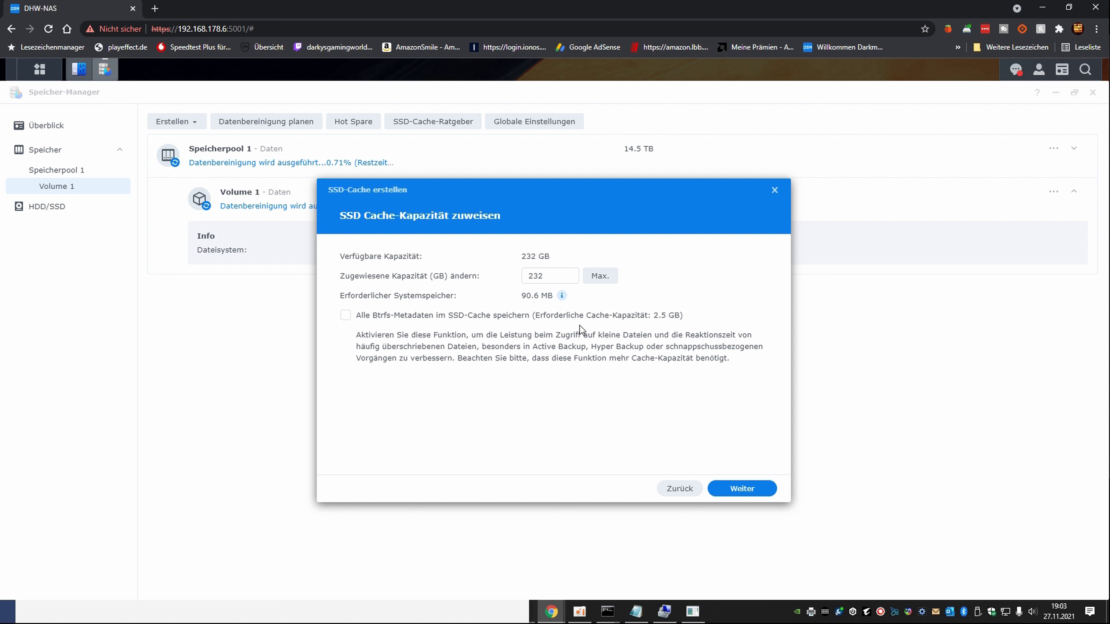
# Create the cache with 232 GB allocated and Btrfs metadata storage left off, confirming deletion of the SSDs' data.
pyautogui.click(741, 490)
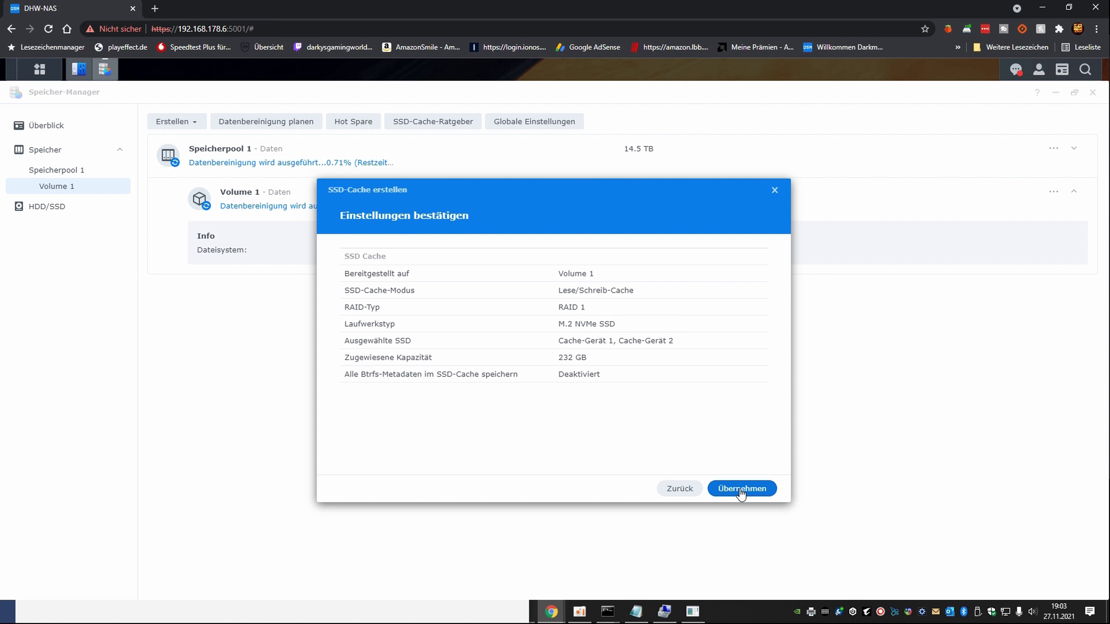
pyautogui.click(742, 490)
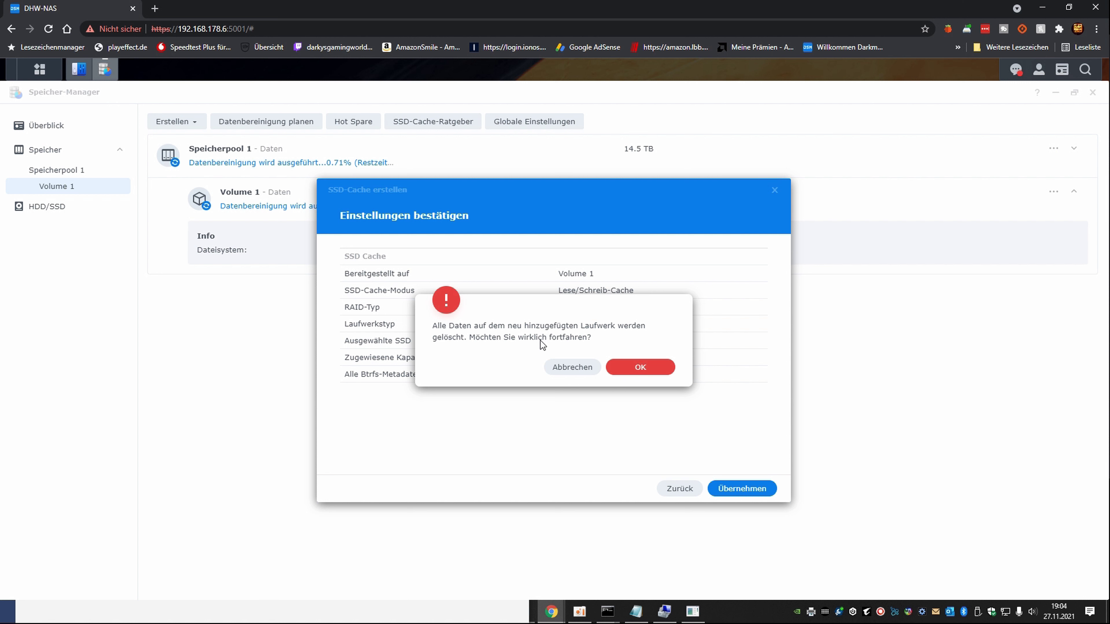
pyautogui.click(636, 374)
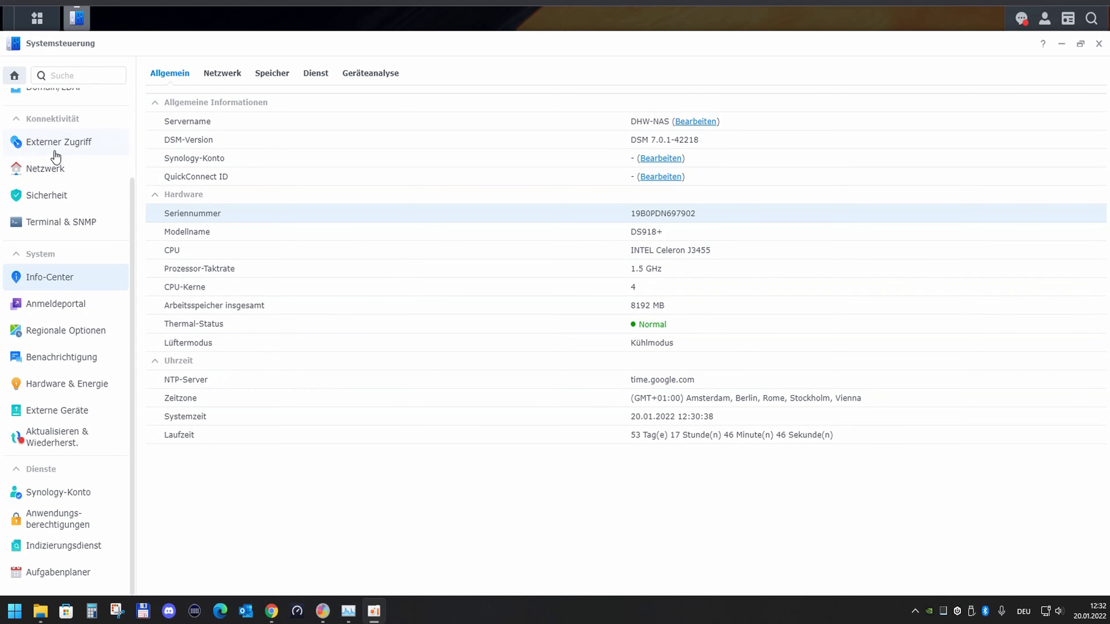
# Review the Externer Zugriff, general and advanced Sicherheit, and Info-Center settings in the Systemsteuerung.
pyautogui.click(71, 143)
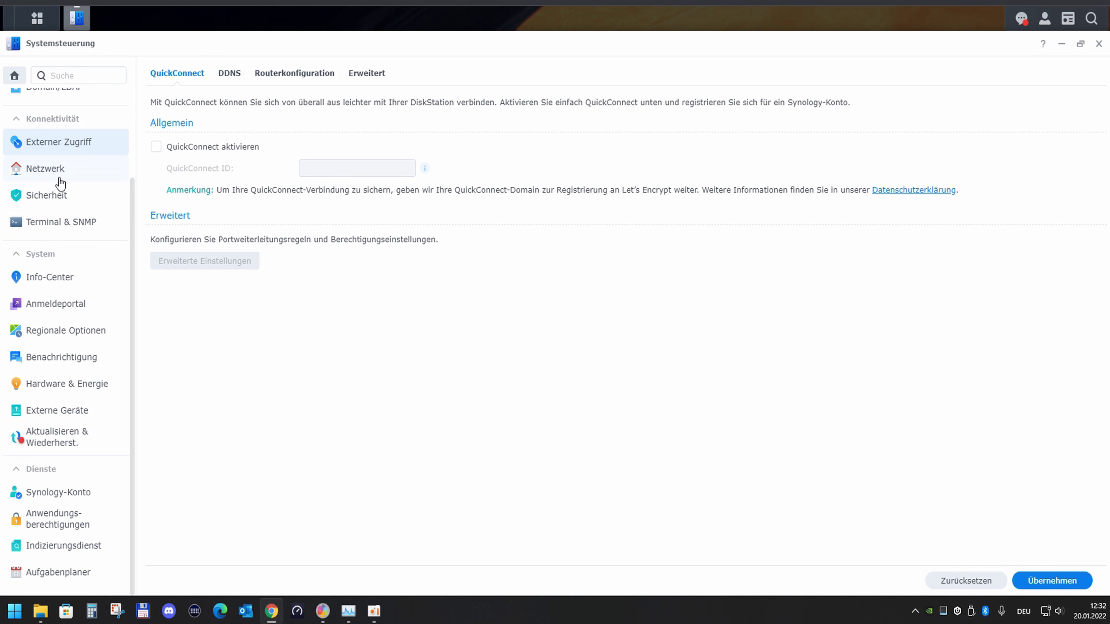
pyautogui.click(49, 200)
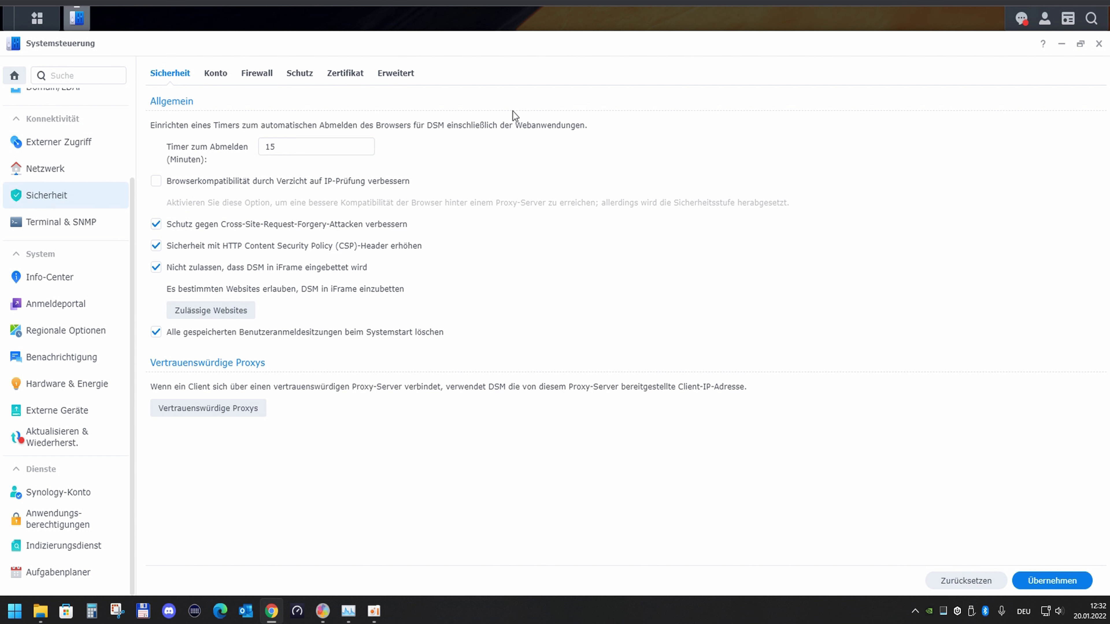
pyautogui.click(404, 75)
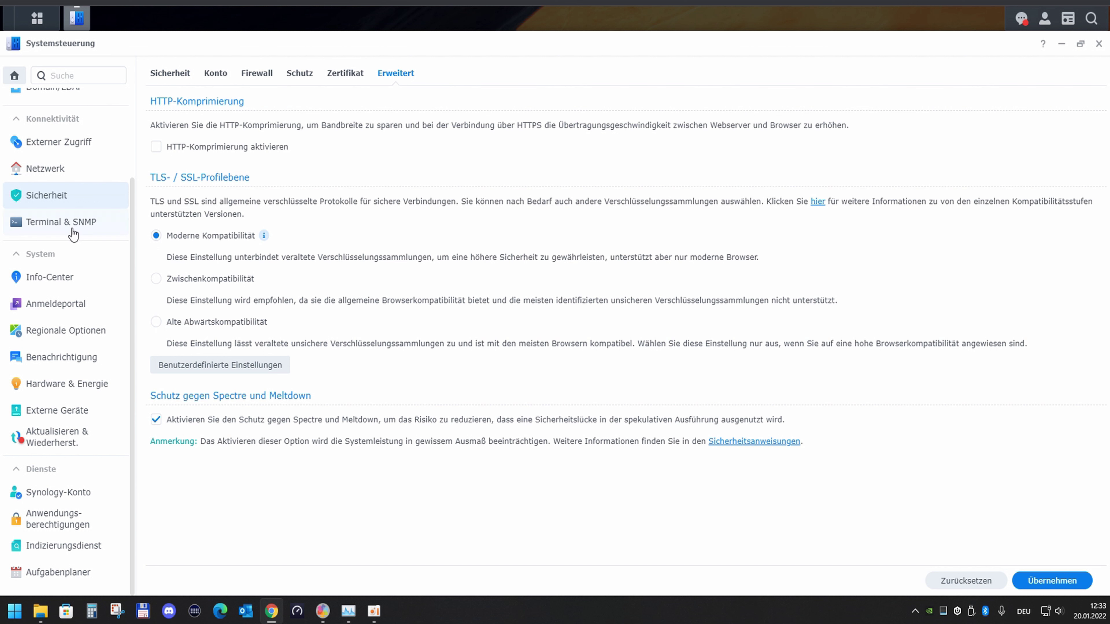
pyautogui.click(70, 287)
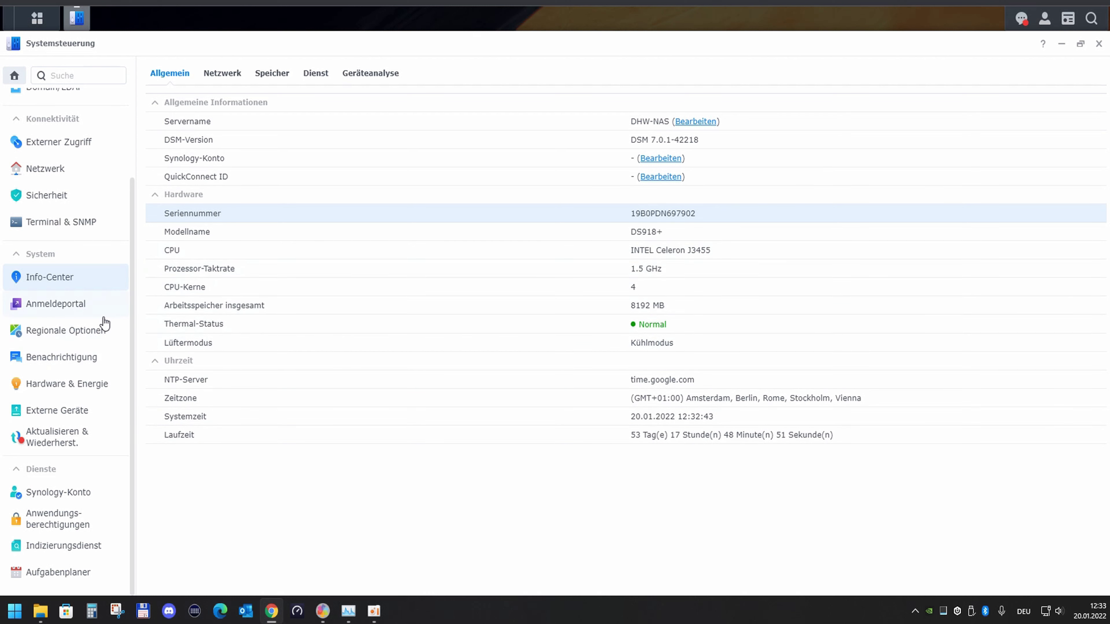
# Review the general Hardware & Energie settings, the system notifications and the Info-Center overview.
pyautogui.click(94, 381)
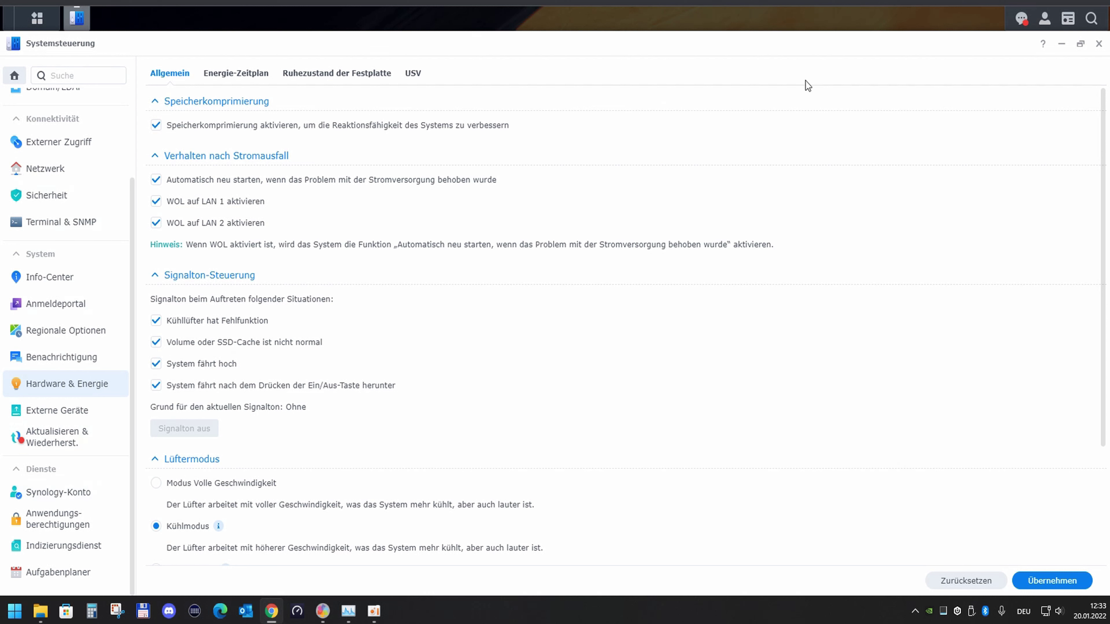
pyautogui.click(1021, 18)
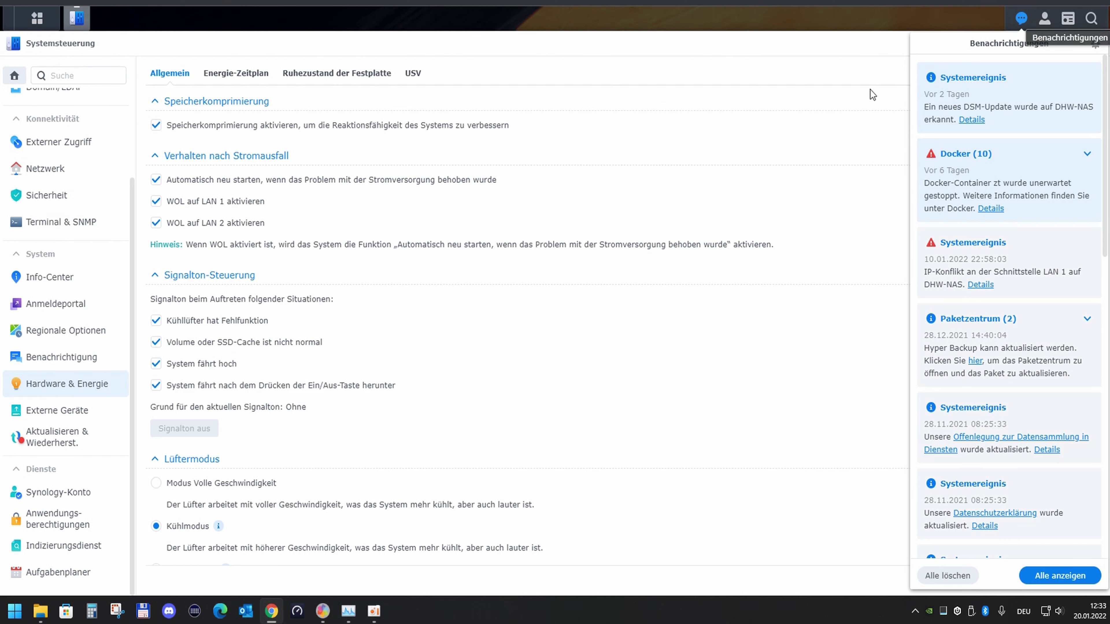
pyautogui.click(847, 119)
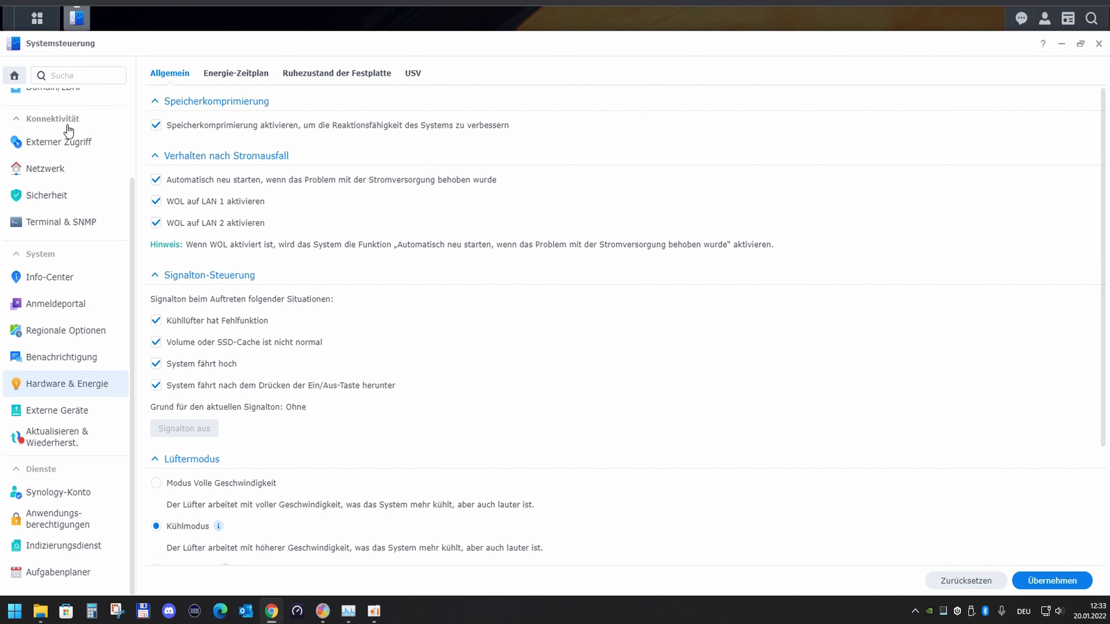
pyautogui.click(70, 280)
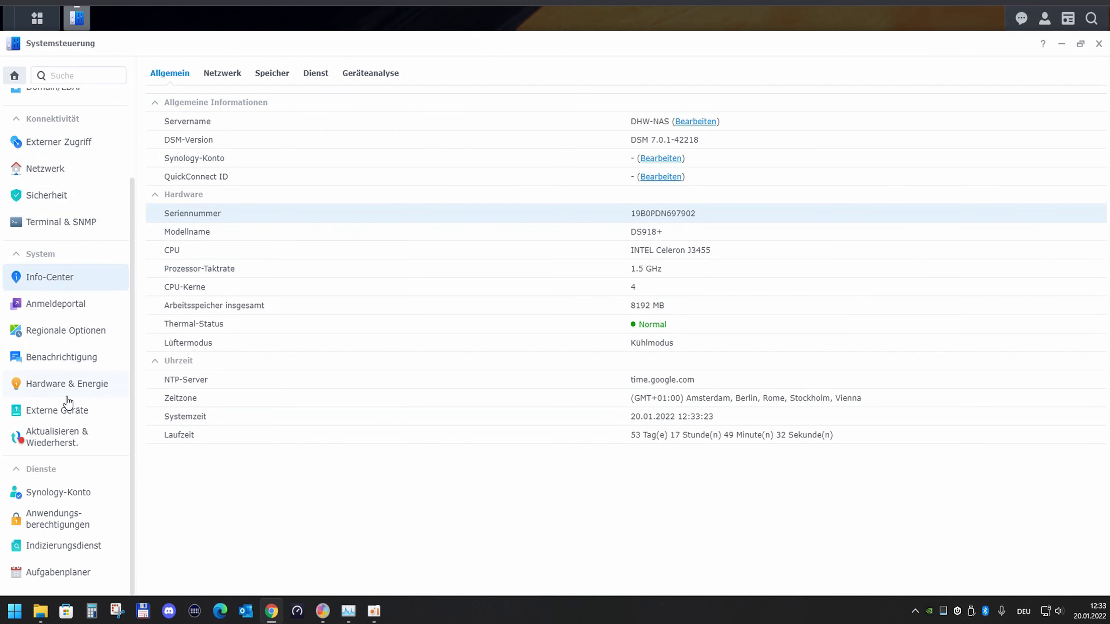
# Check the DSM update status and the Update-Einstellungen under Aktualisieren & Wiederherst., and close the Systemsteuerung.
pyautogui.click(70, 442)
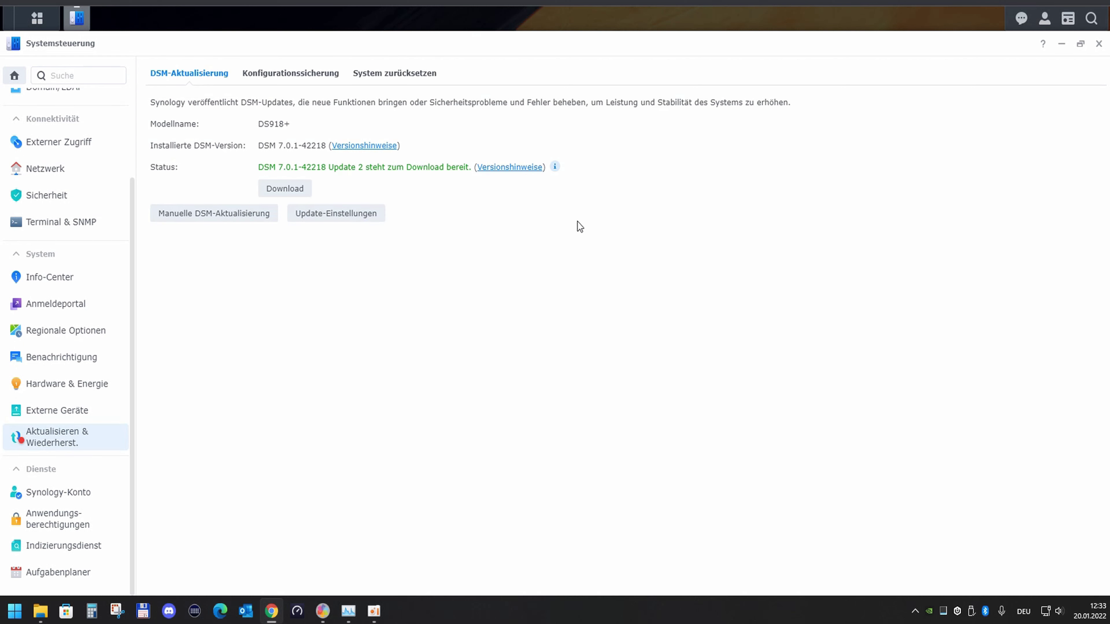
pyautogui.click(353, 217)
pyautogui.click(577, 424)
pyautogui.click(1098, 43)
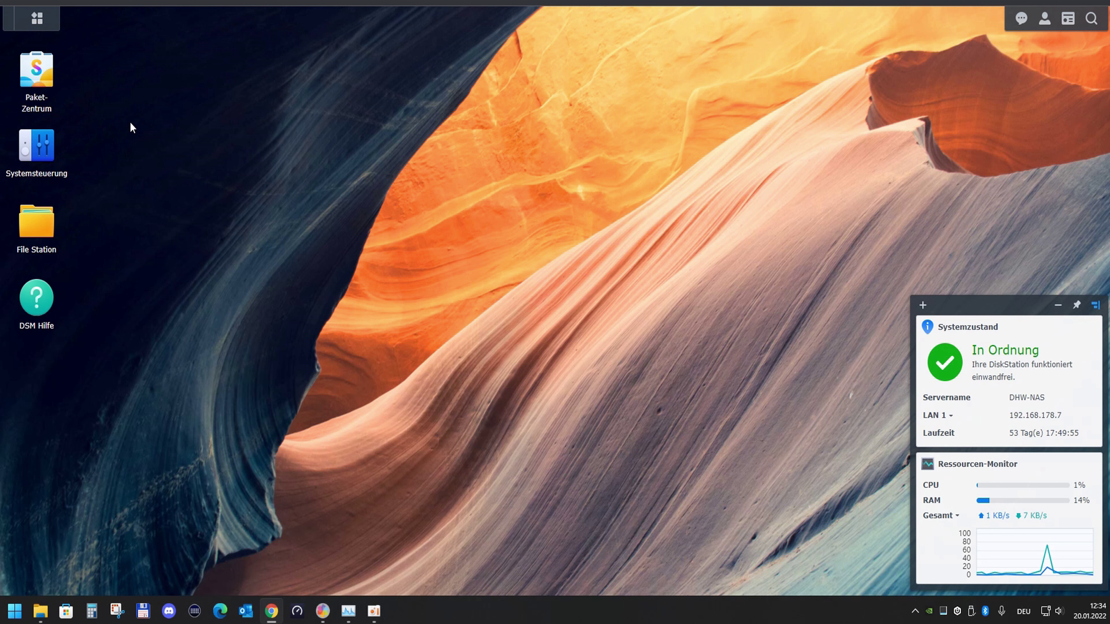
# Look through all available packages and the installed packages in the Paket-Zentrum, and close it.
pyautogui.click(46, 79)
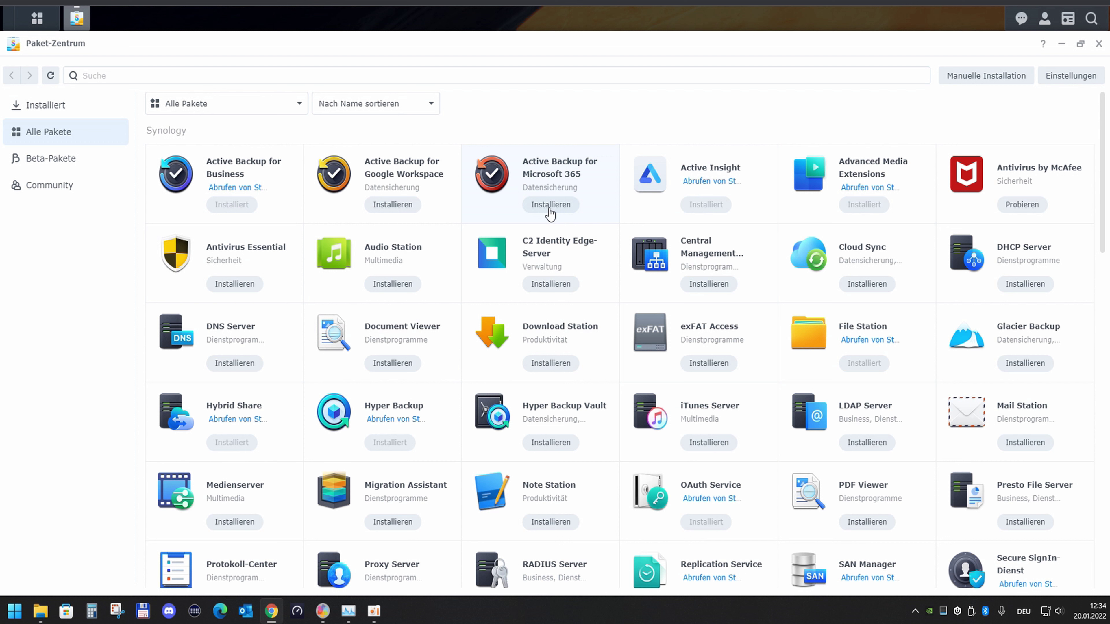
pyautogui.click(67, 119)
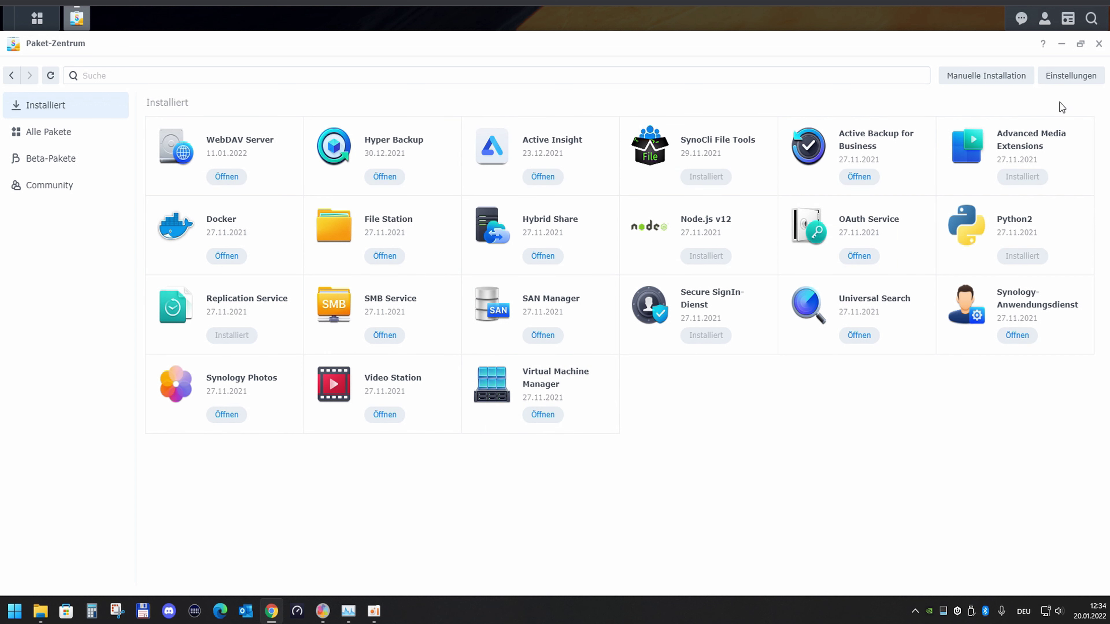
pyautogui.click(1098, 44)
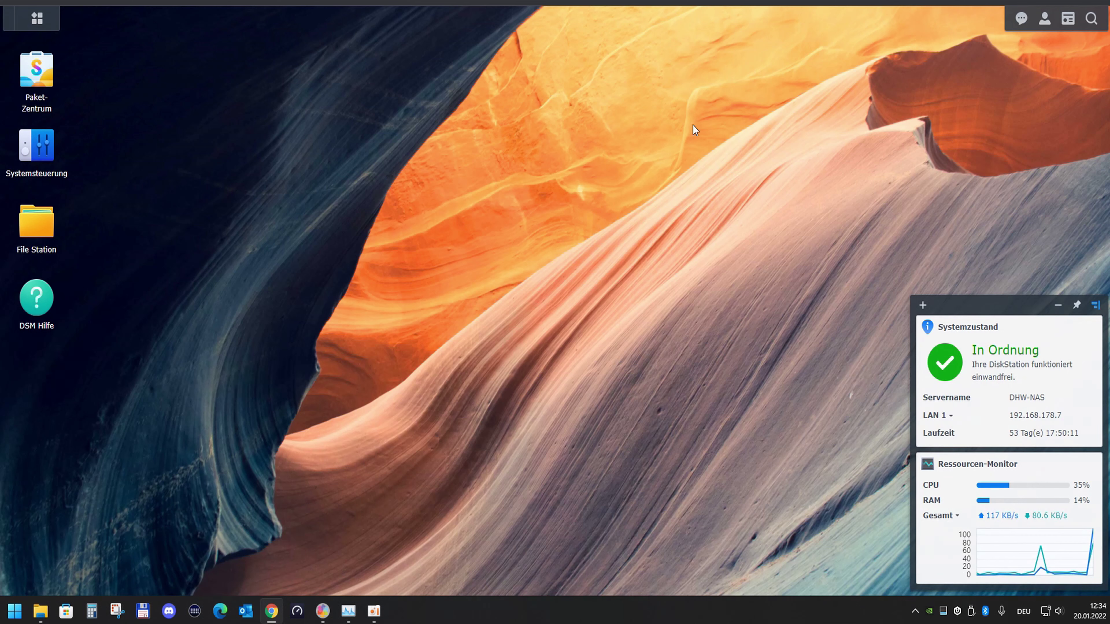
# View the shared folders in File Station, close it, and look at the user account options.
pyautogui.click(71, 249)
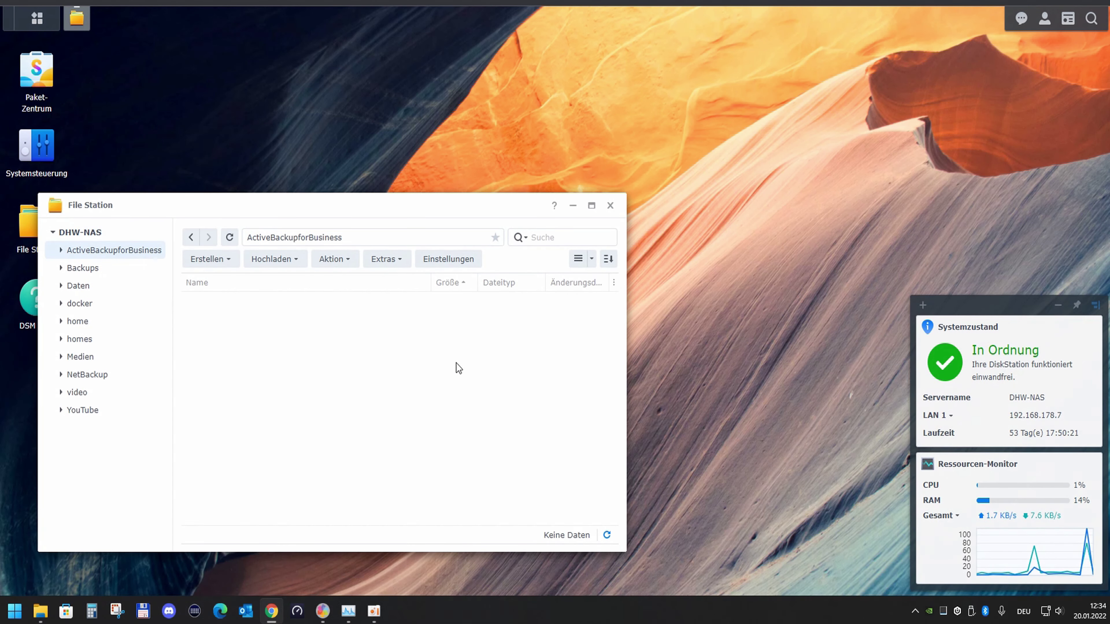
pyautogui.click(610, 205)
pyautogui.click(1044, 17)
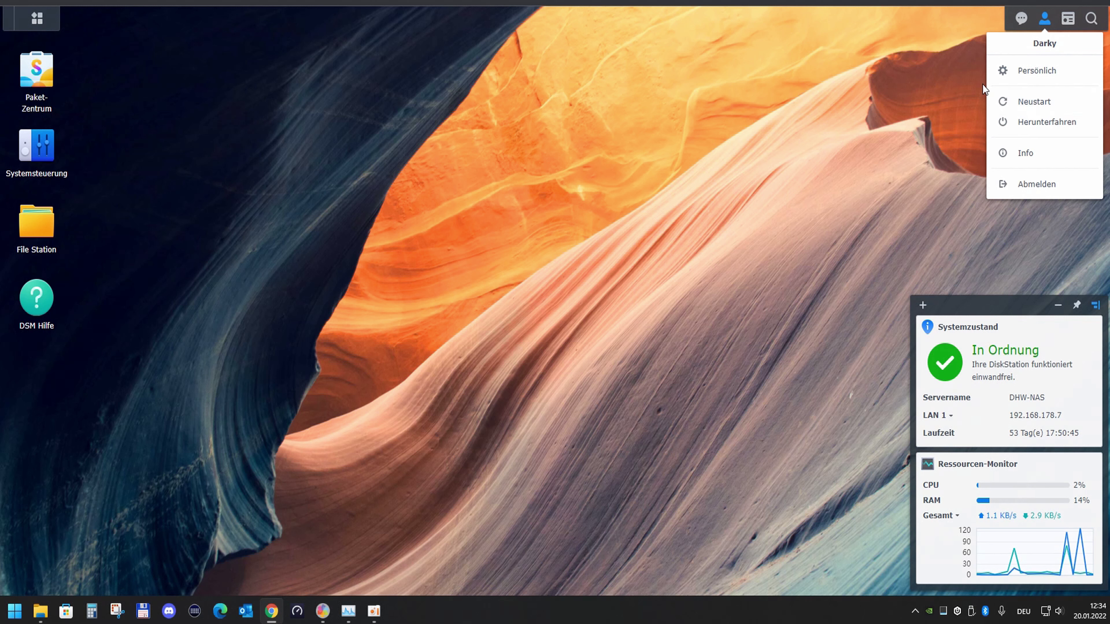
pyautogui.click(882, 138)
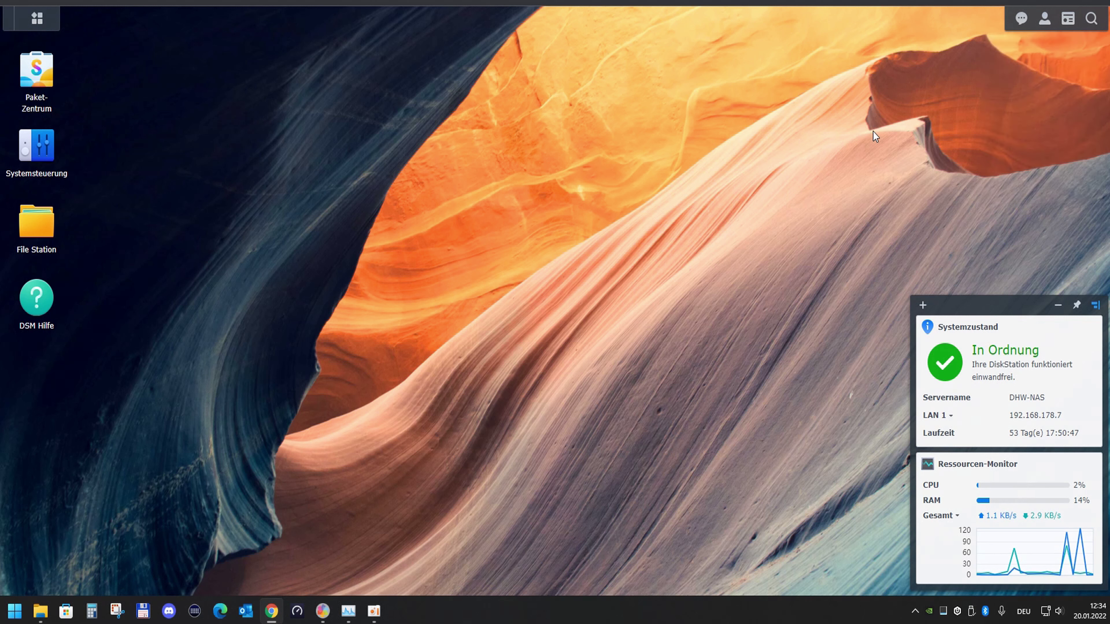
# Examine the Speicher-Manager overview, the details of Laufwerk 4, the Test Planer and the HDD/SSD Einstellungen, and close it.
pyautogui.click(46, 23)
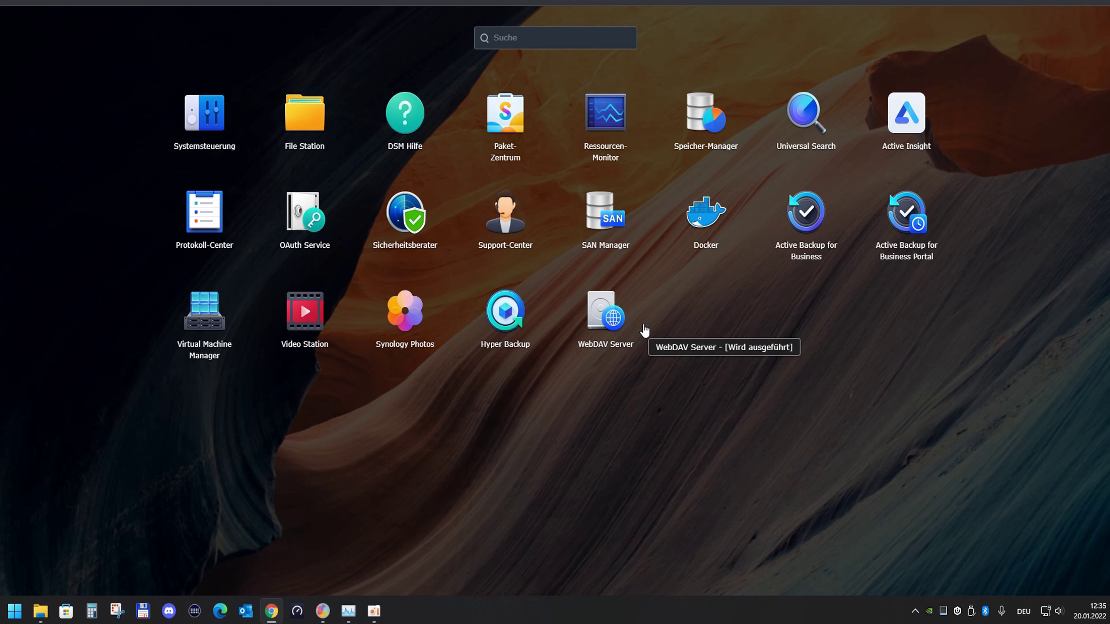
pyautogui.click(709, 123)
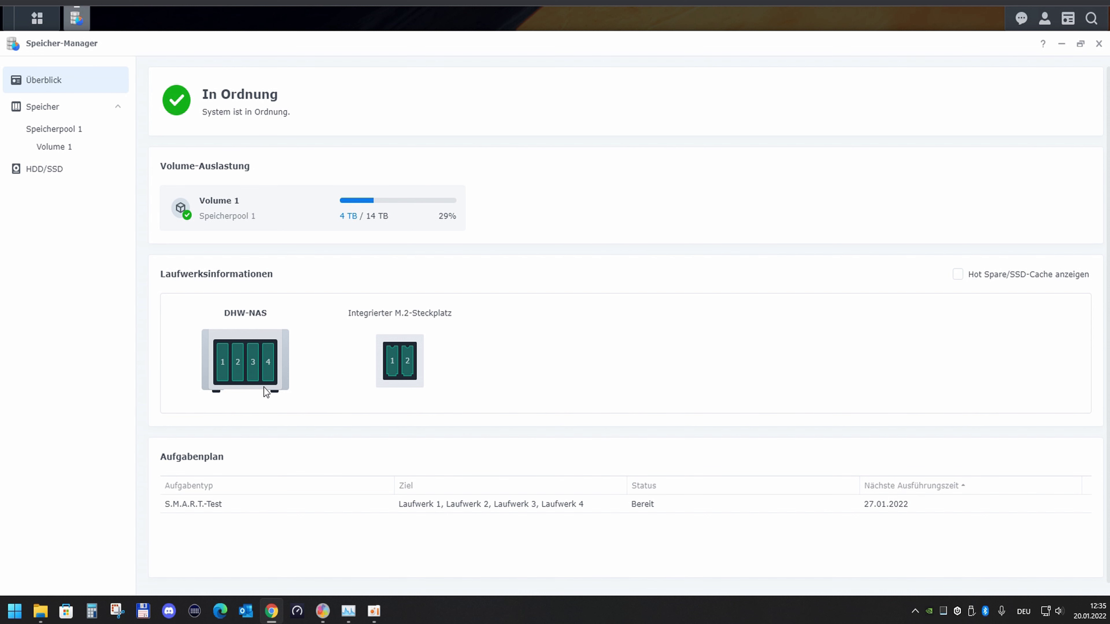
pyautogui.click(266, 361)
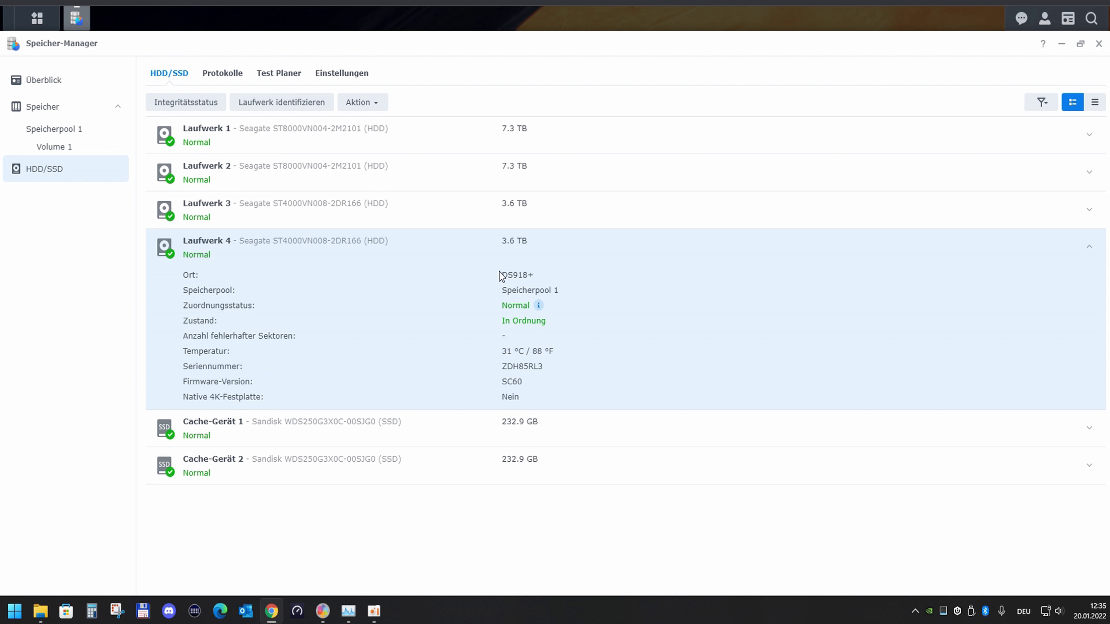
pyautogui.click(295, 81)
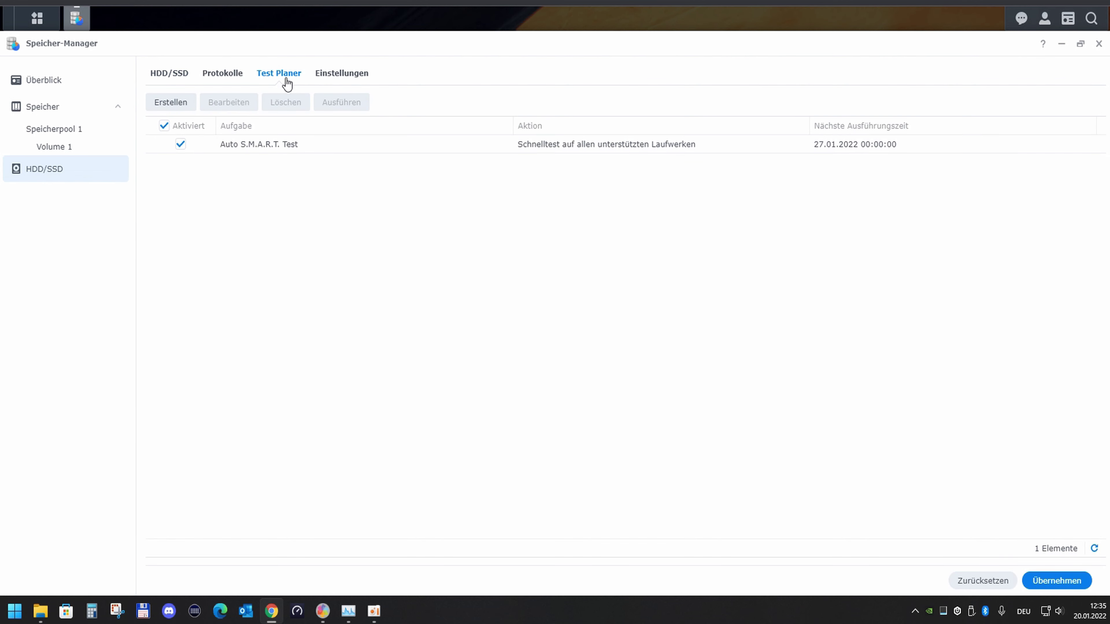
pyautogui.click(349, 76)
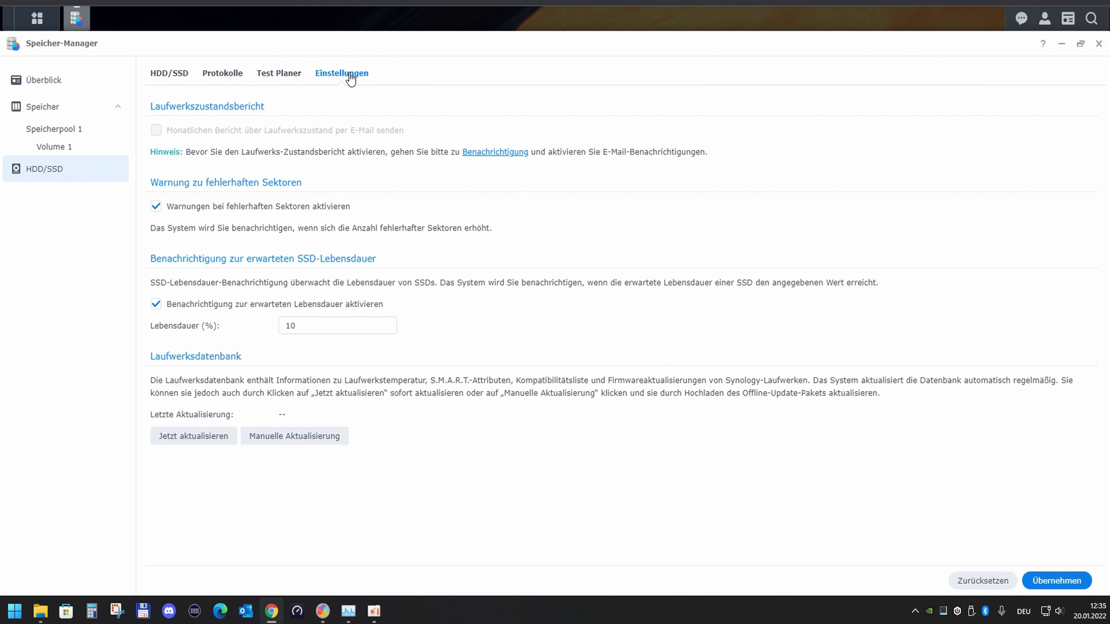
pyautogui.click(171, 75)
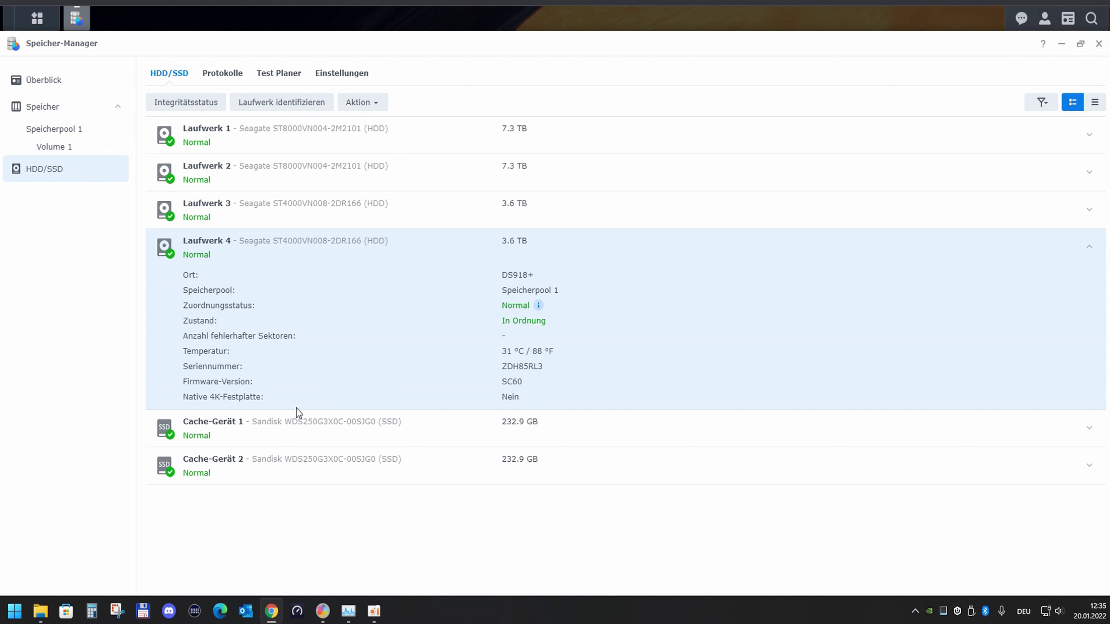
pyautogui.click(1099, 44)
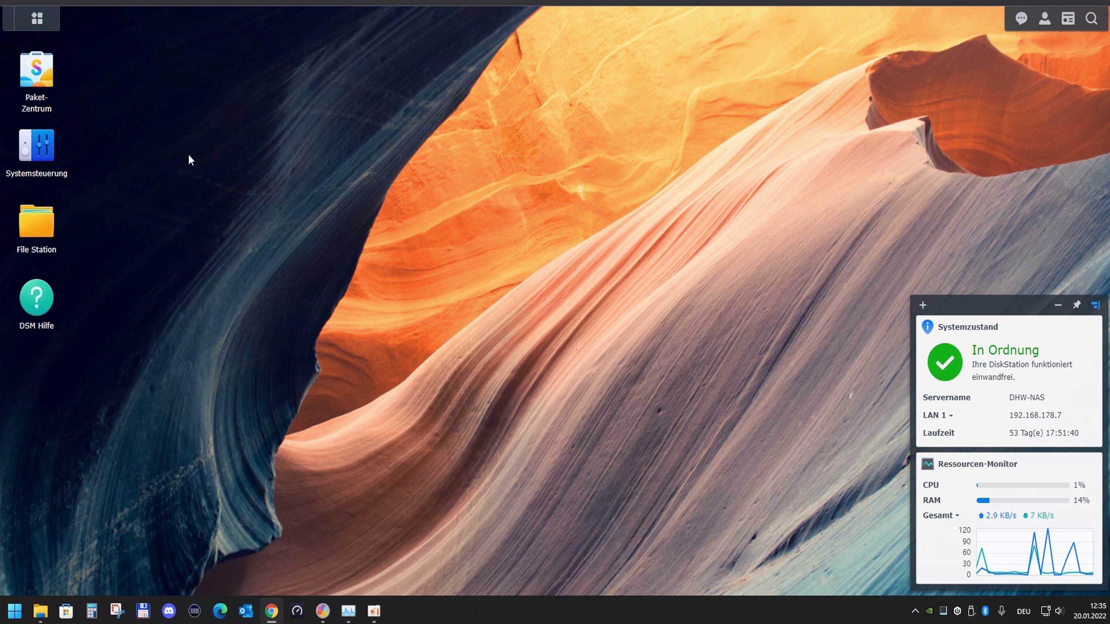
# Open the Systemsteuerung overview.
pyautogui.click(49, 153)
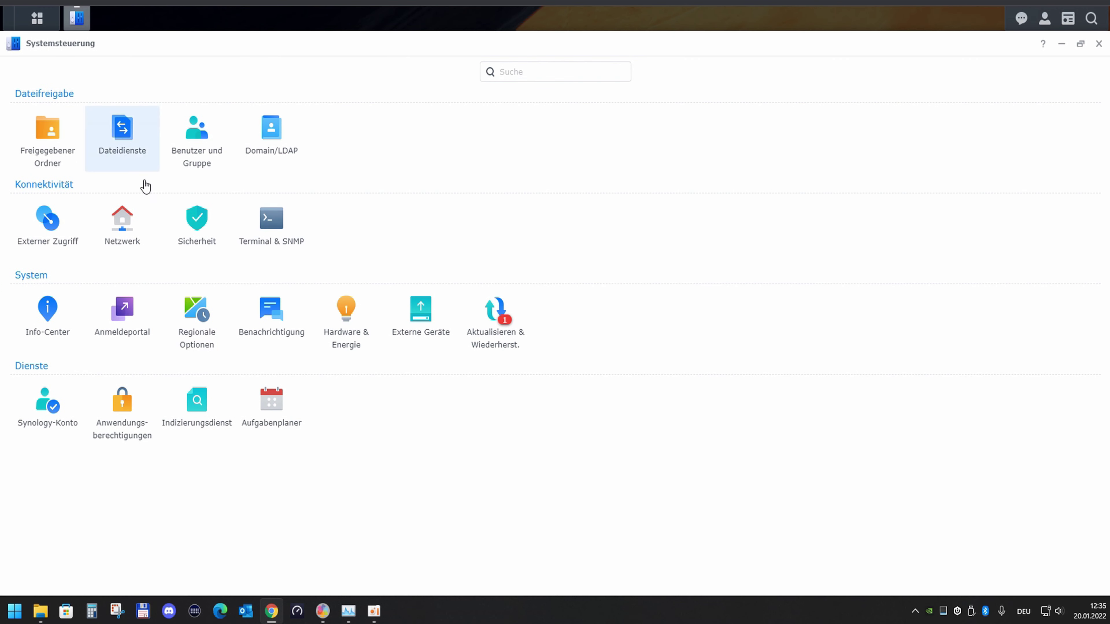